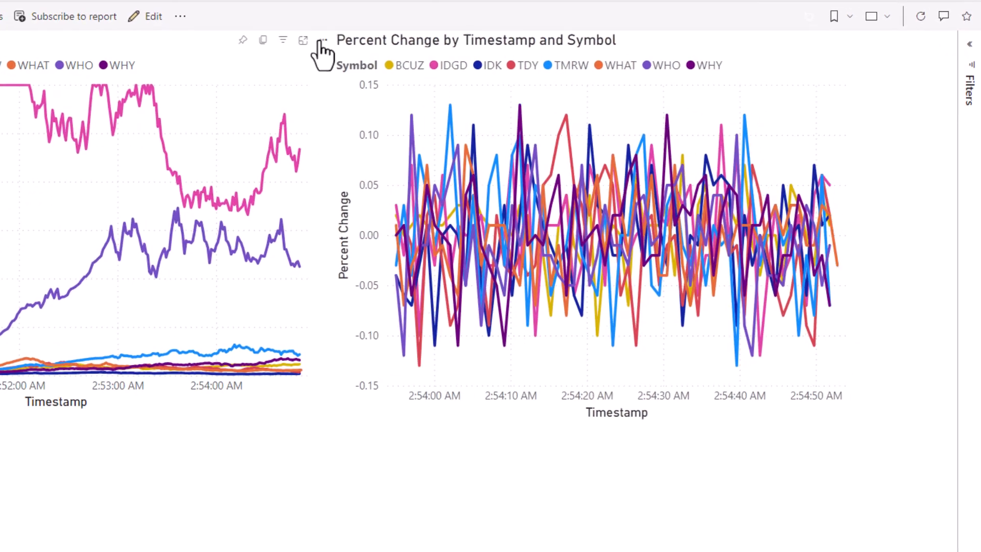
Step: Start an alert from the price chart that monitors Price for each Symbol every 5 minutes
click(322, 41)
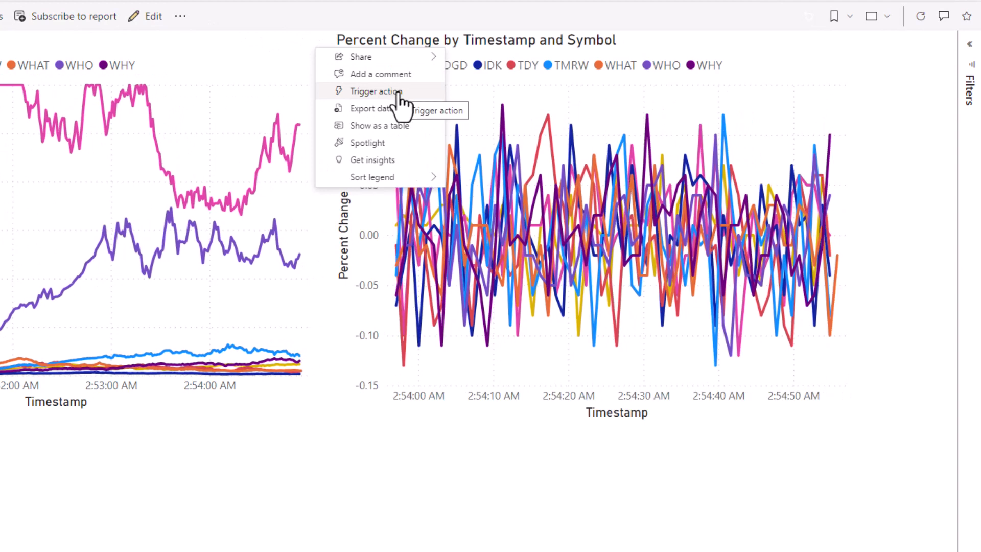
click(399, 103)
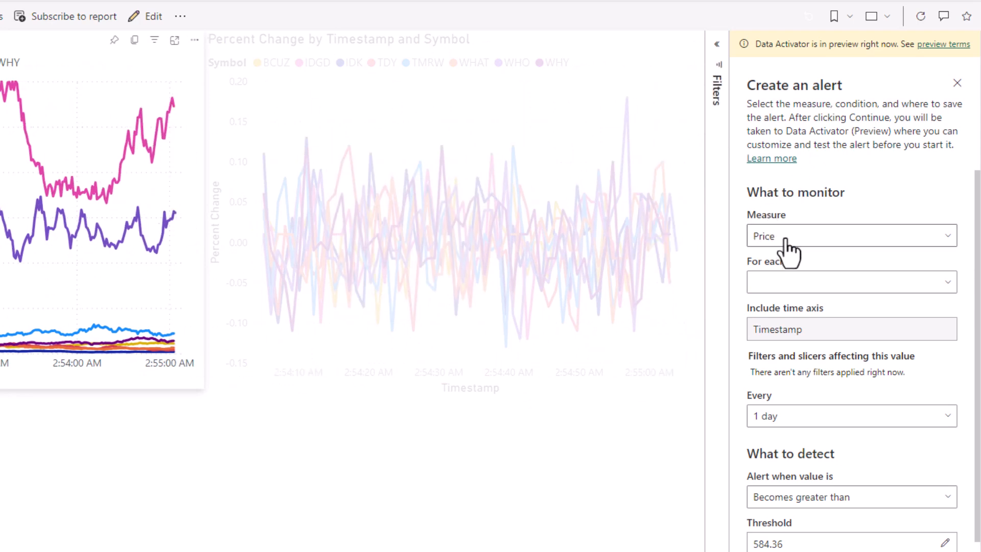
click(796, 286)
click(784, 330)
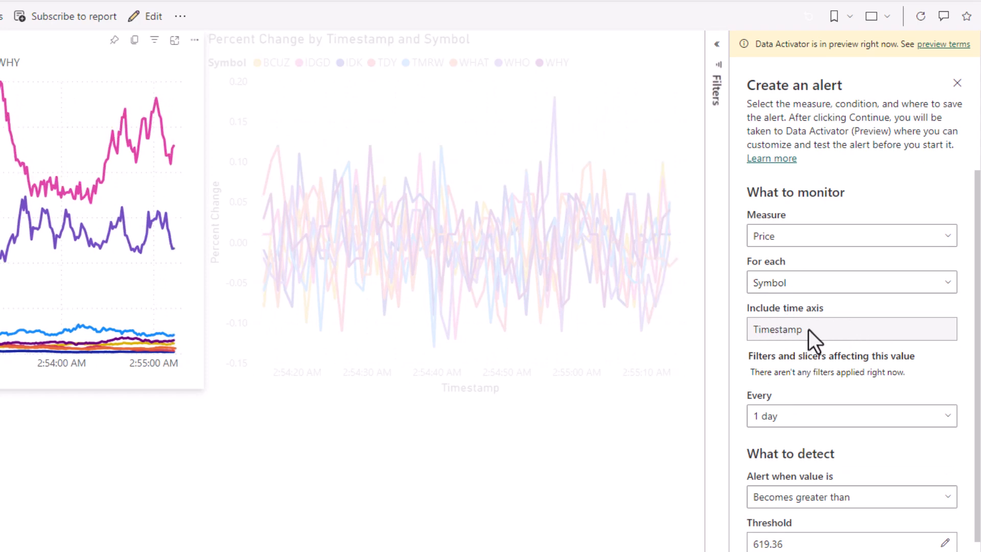
click(783, 312)
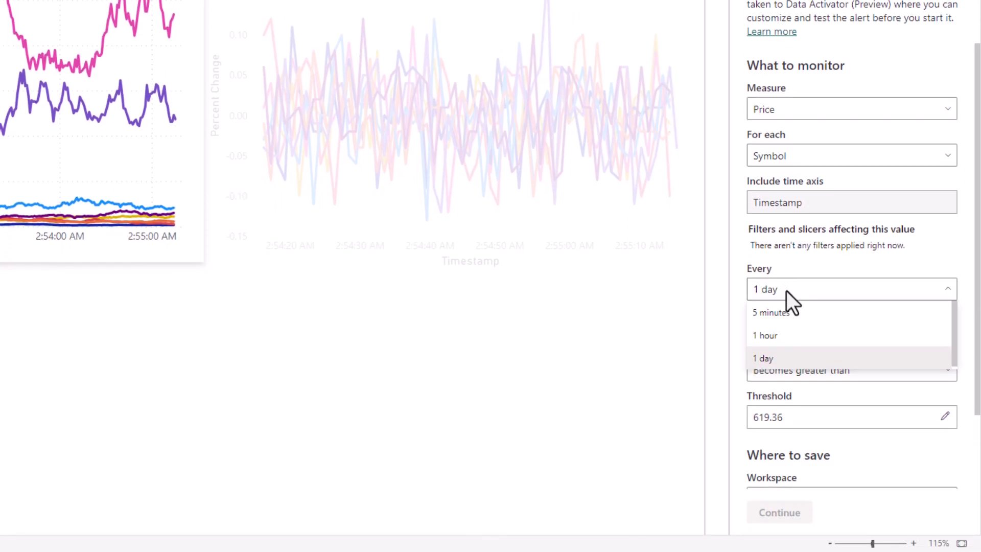
click(782, 335)
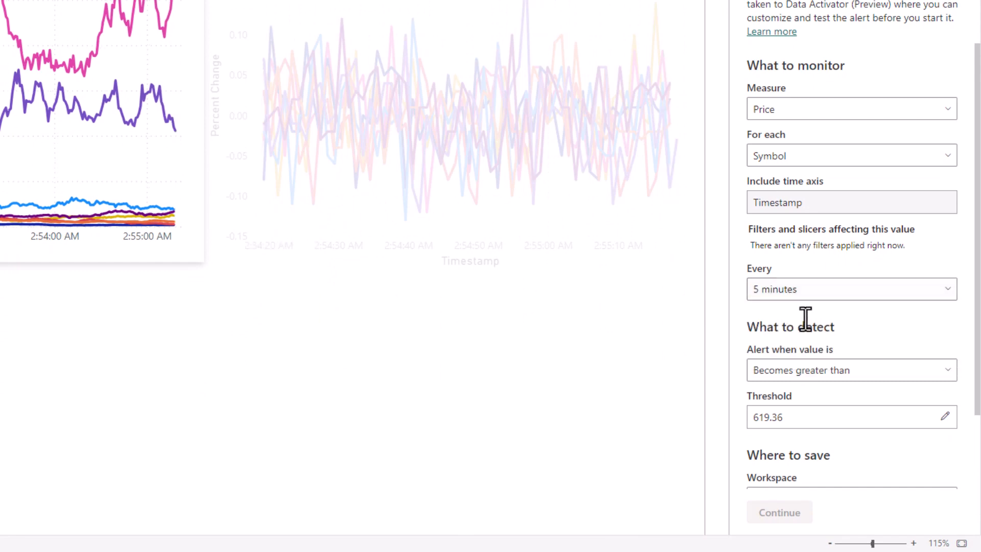
Step: Set the threshold of the price alert's detection condition to 1000
scroll(817, 322, down, 2)
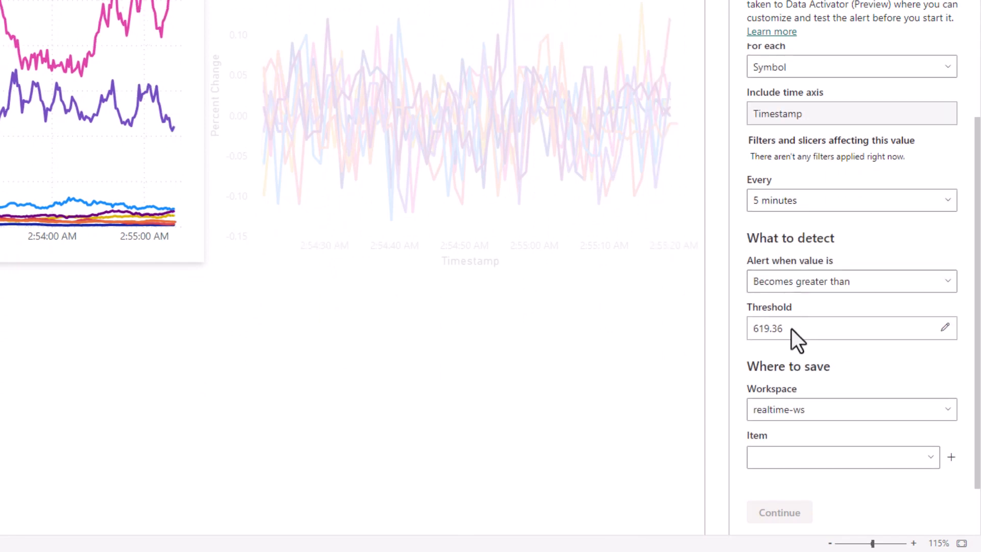
click(815, 326)
drag(805, 326, 757, 315)
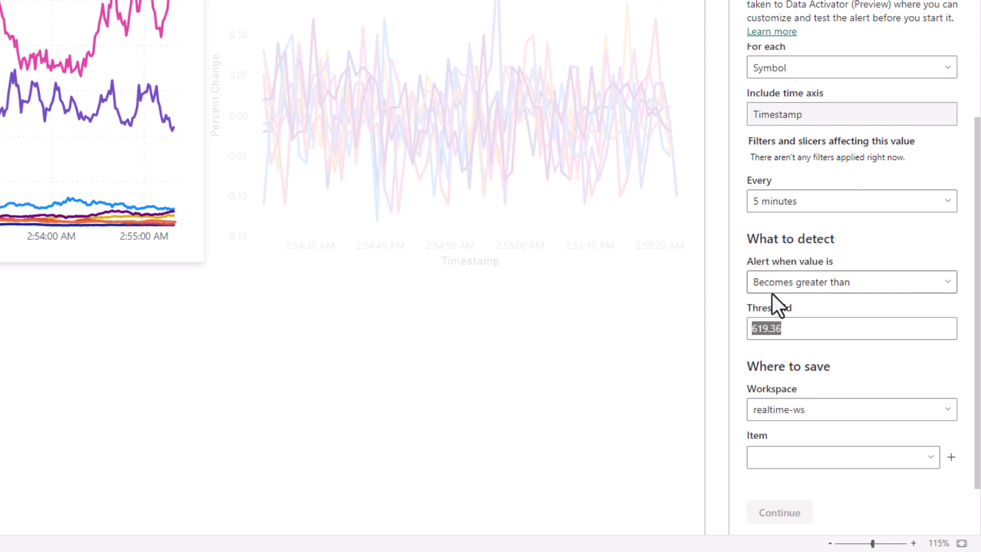
text(1000)
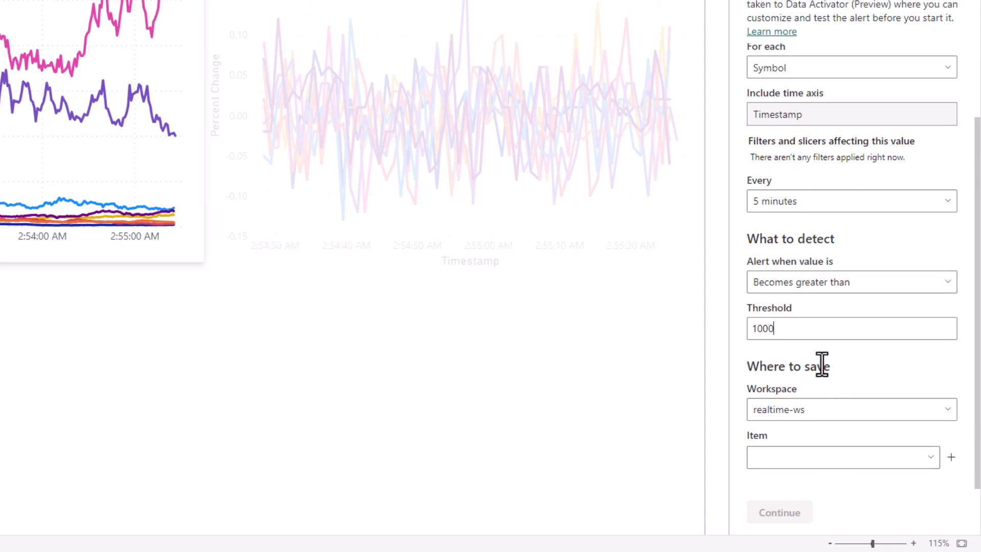
Step: Save the alert in a new reflex item named NewPriceHistory-reflex and continue to Data Activator
click(952, 457)
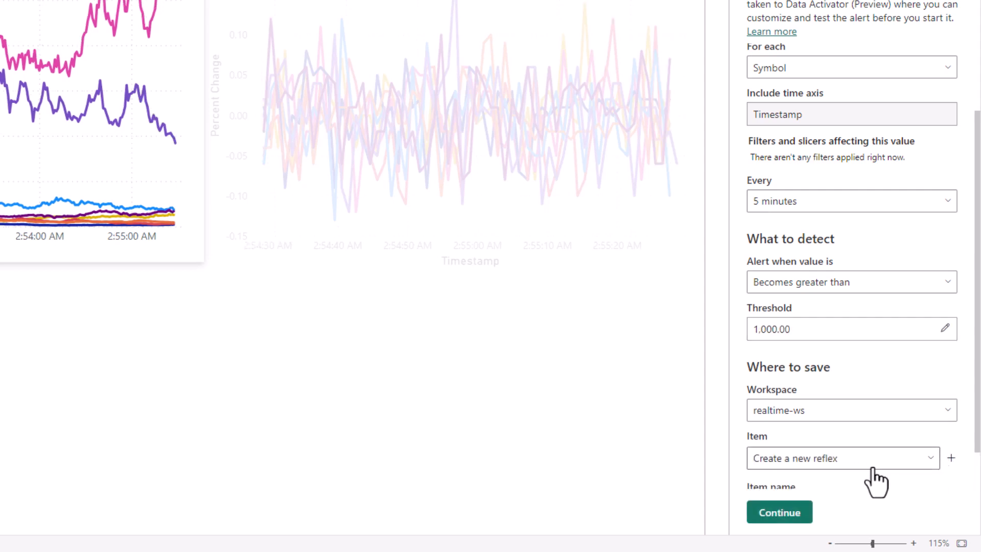
scroll(871, 469, down, 1)
click(840, 466)
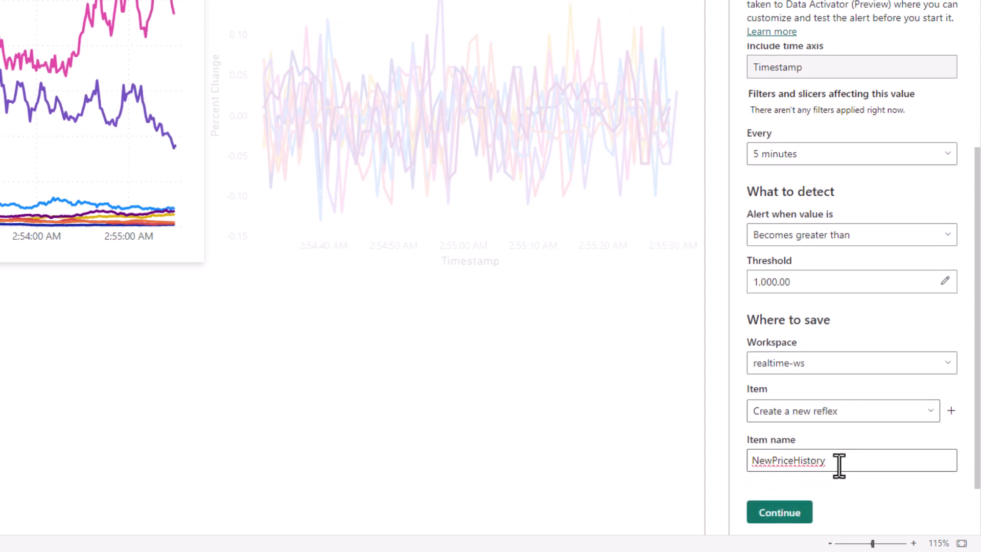
text(-reflex)
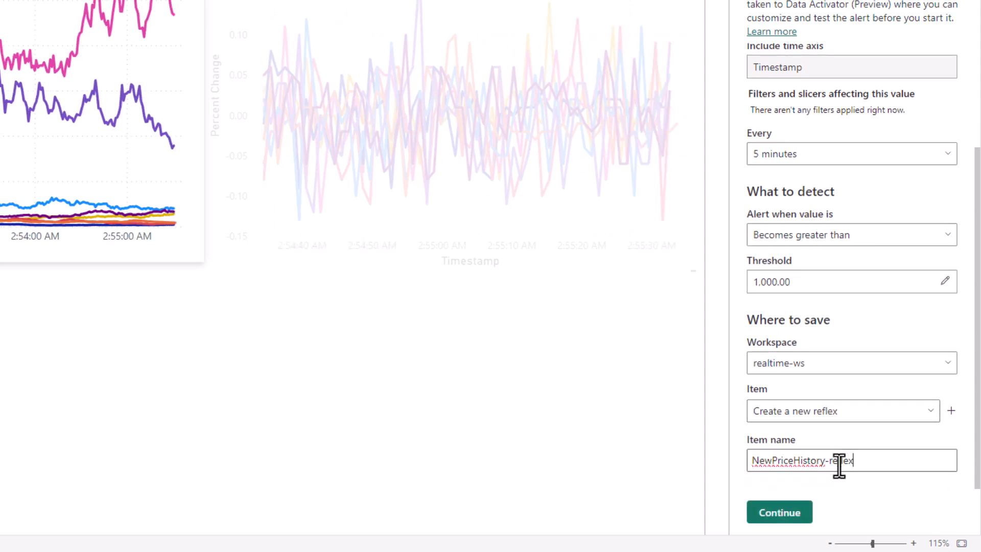
click(782, 512)
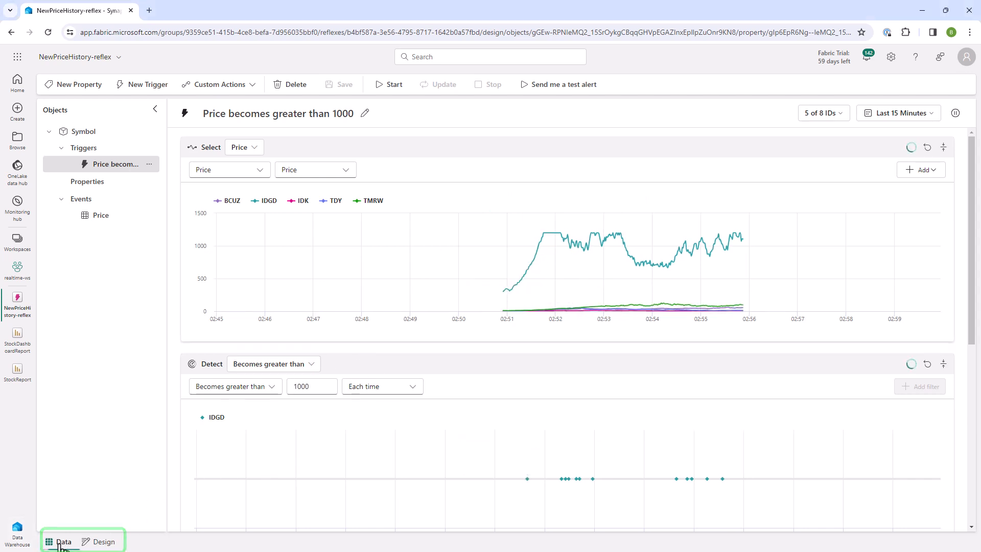
Step: Review the reflex's Price event data and the detection and email settings of the "Price becomes greater than 1000" trigger
click(61, 544)
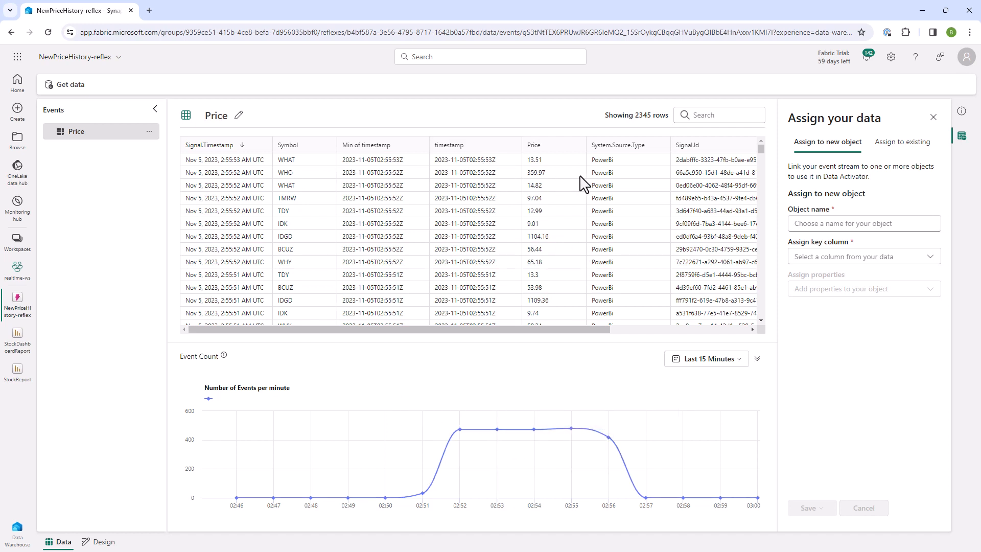
click(103, 543)
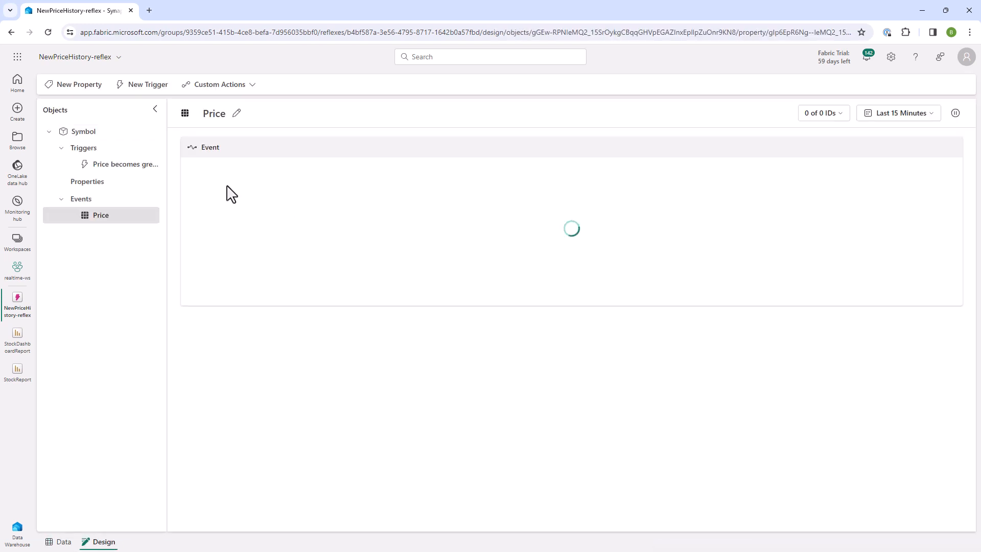
click(105, 165)
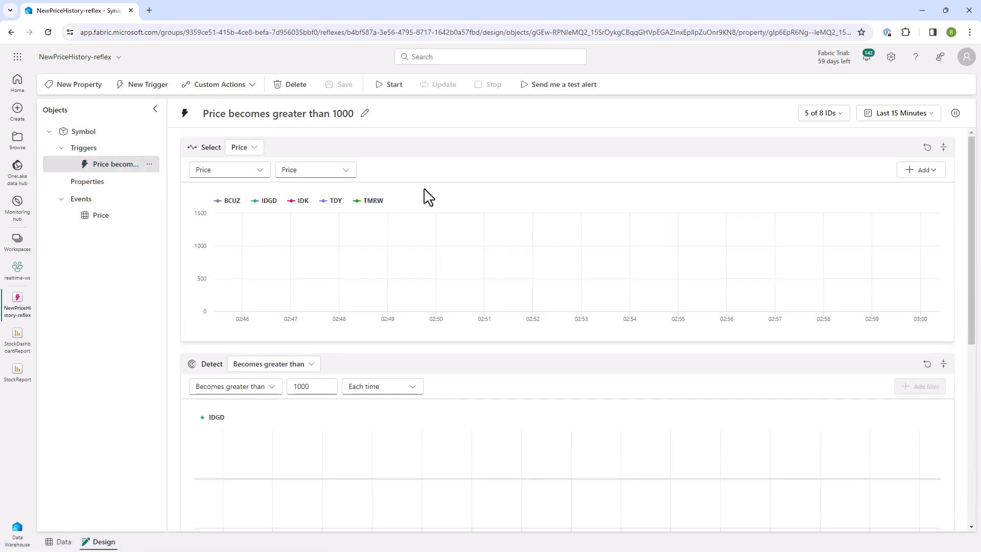
scroll(470, 254, down, 6)
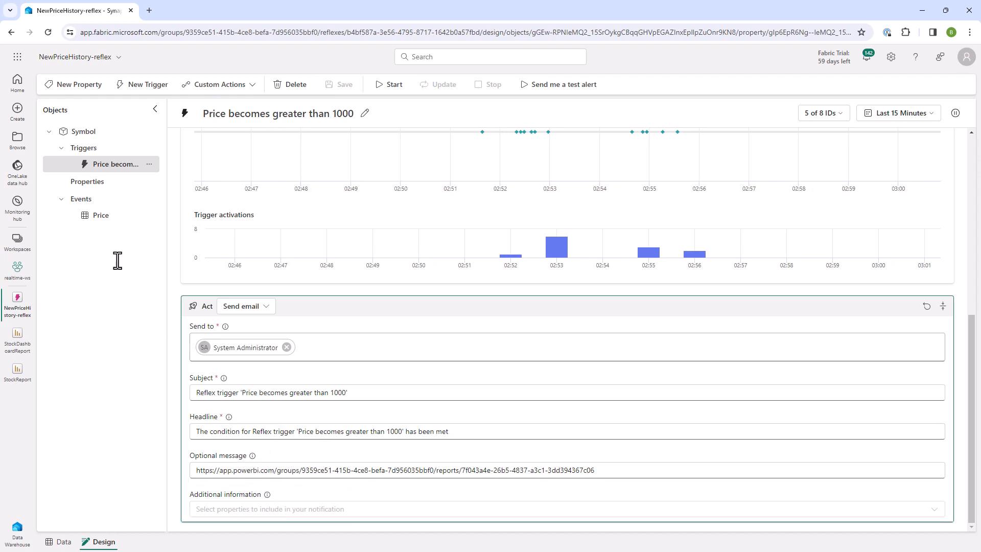
Step: Create a new property named Price based on the Price column of the Price event
click(71, 85)
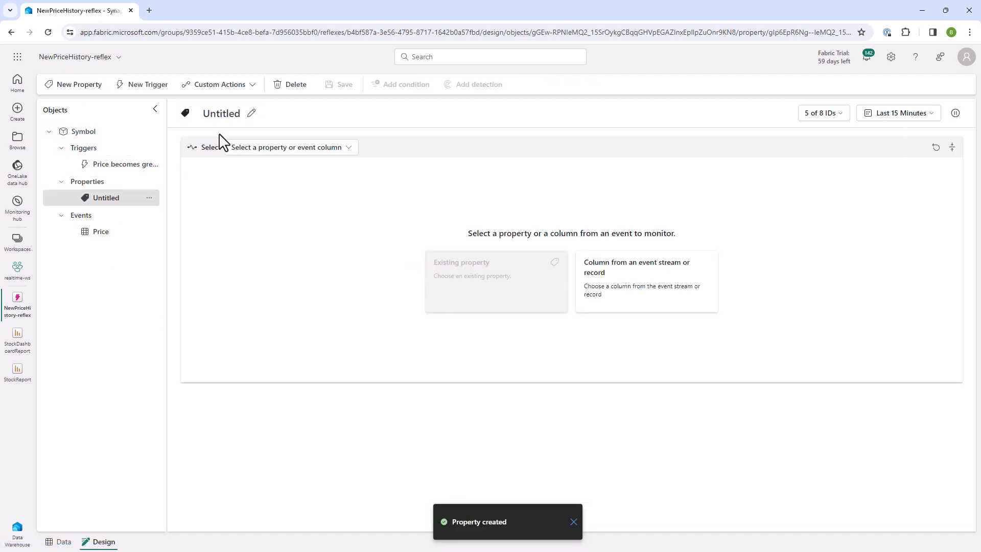
click(251, 113)
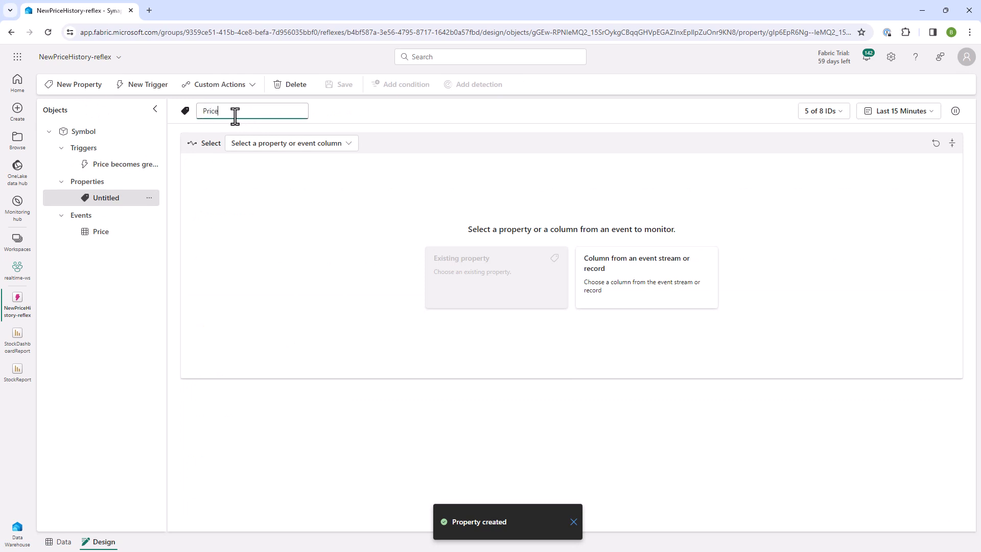
click(291, 145)
mouse_move(327, 197)
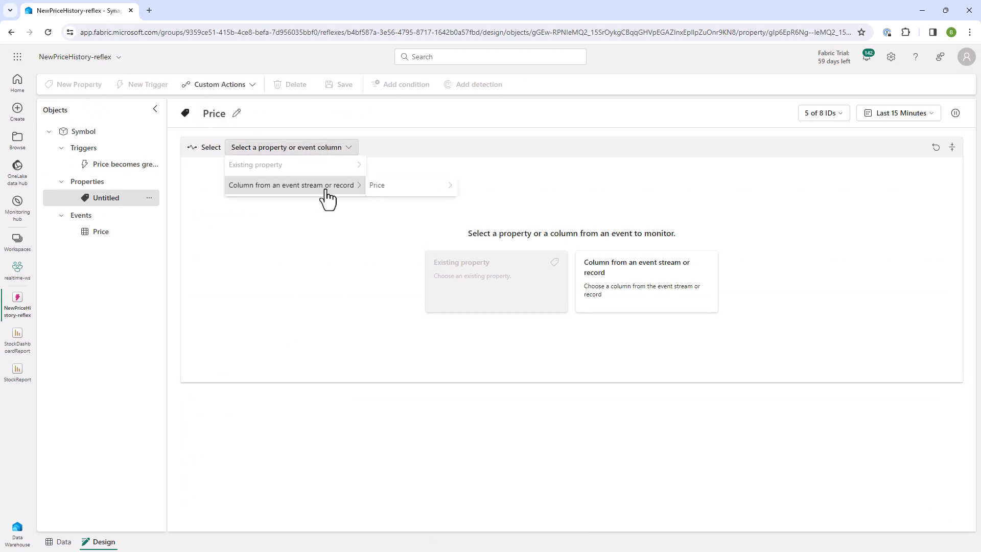
mouse_move(415, 191)
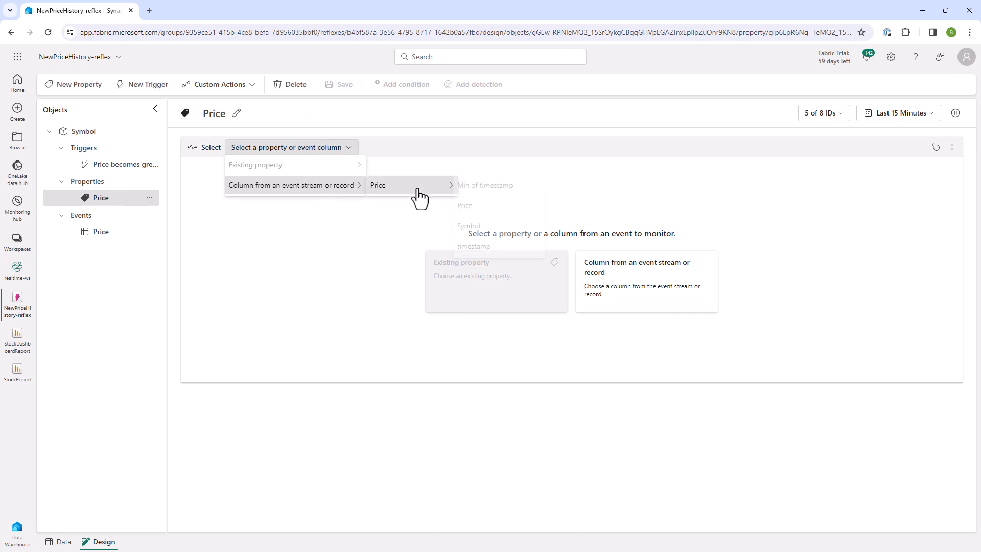
click(490, 209)
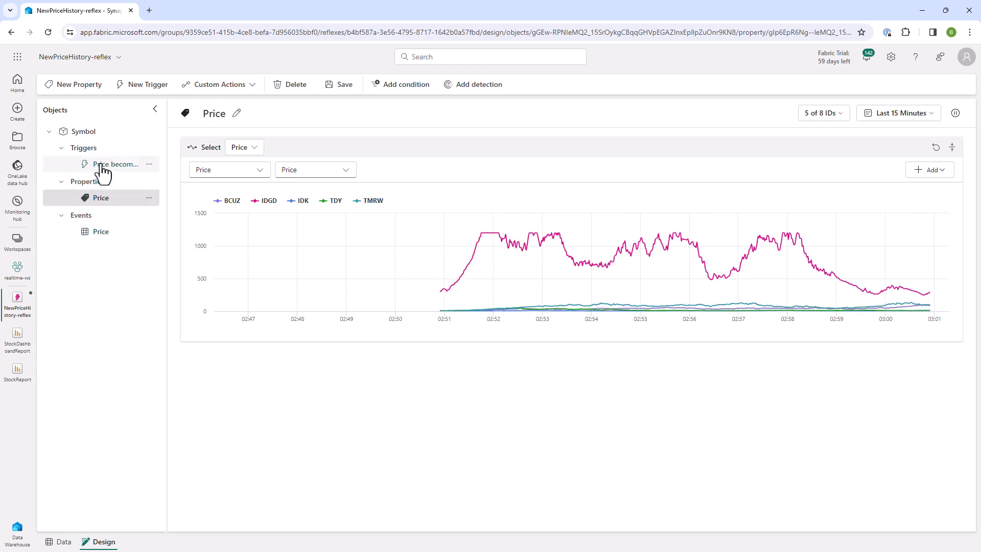
Step: Save the new Price property and open the "Price becomes greater than 1000" trigger
click(101, 199)
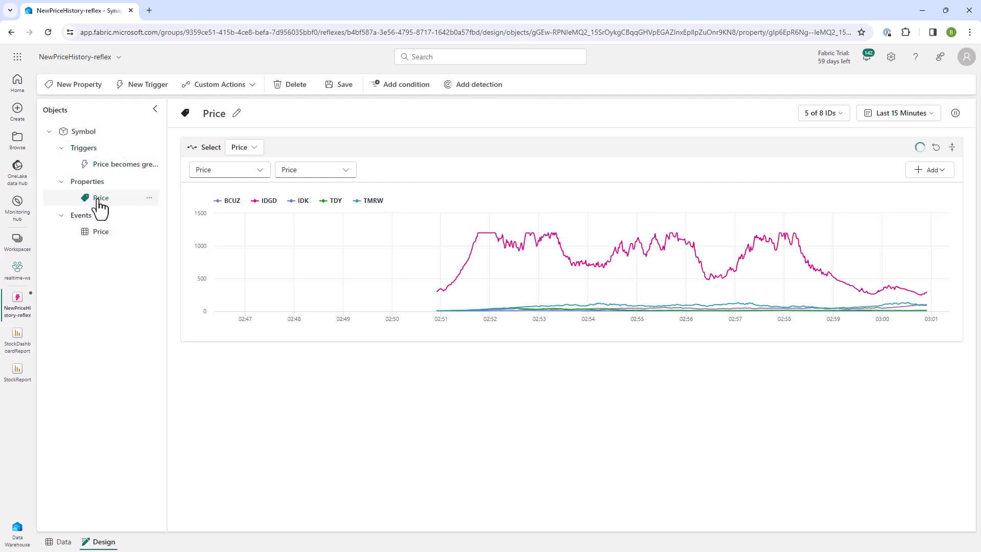
click(108, 167)
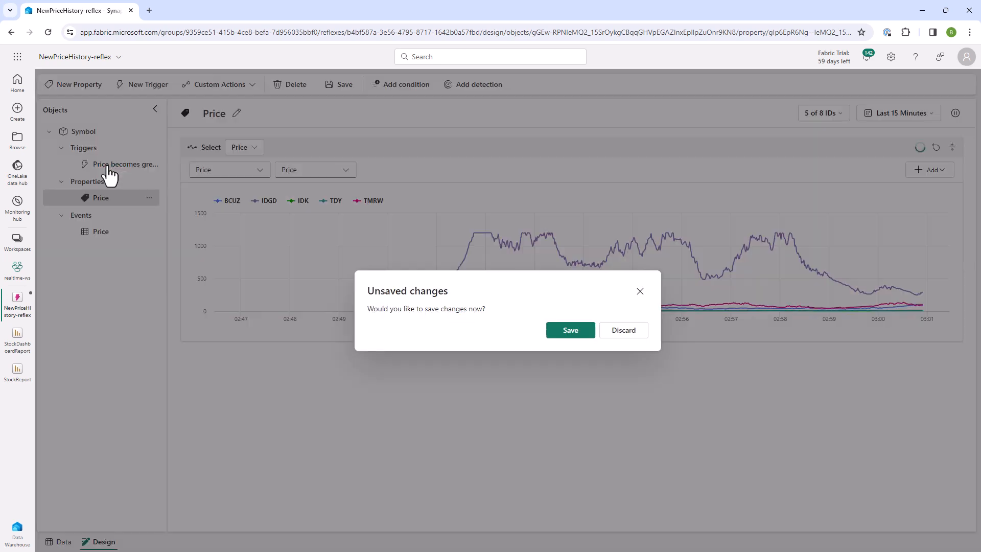
click(565, 332)
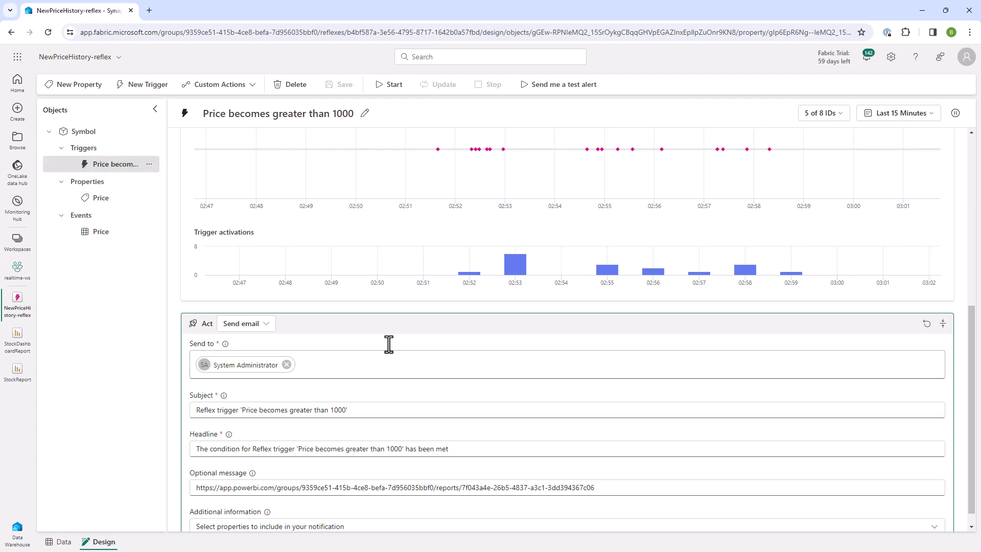
Step: Include the Price property as additional information in the trigger's email notification
scroll(372, 355, down, 1)
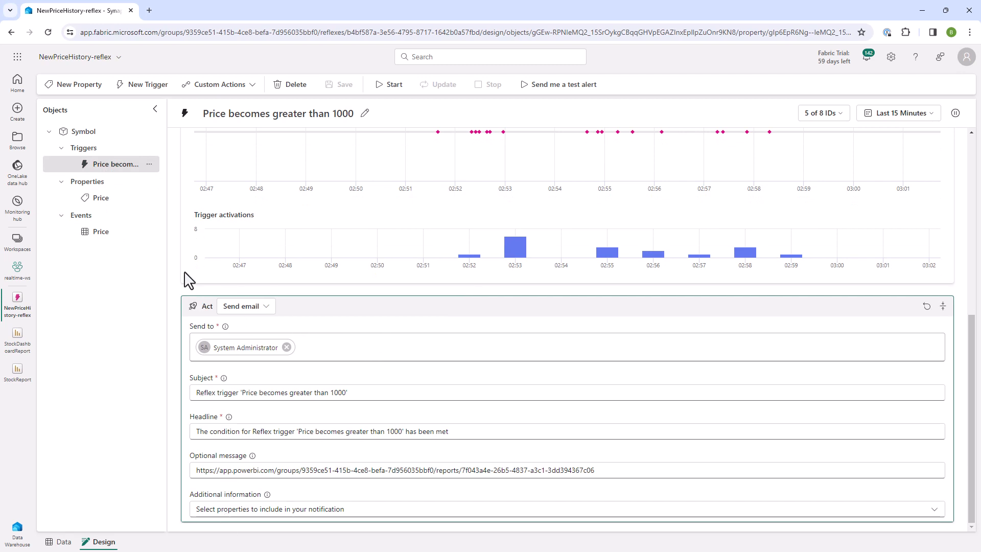
click(219, 511)
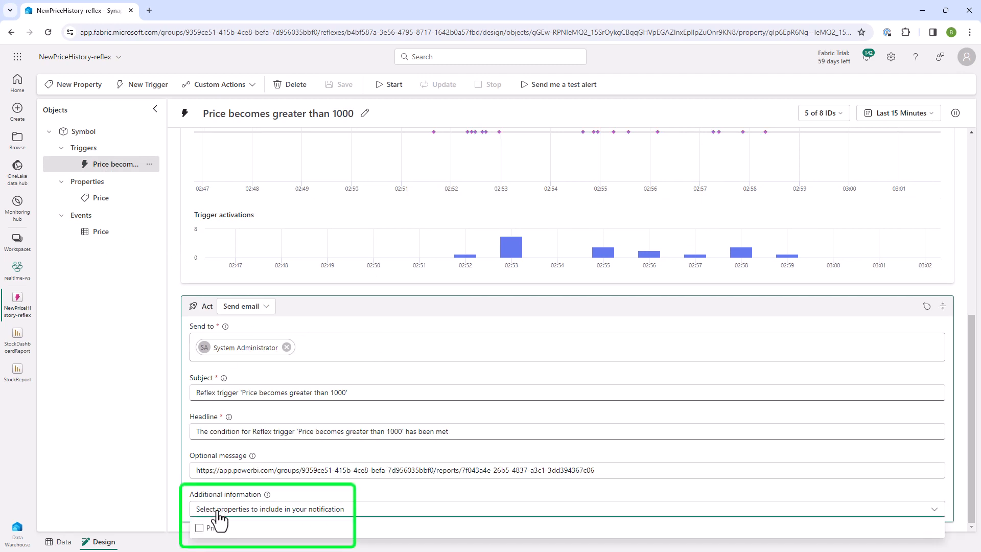
click(200, 529)
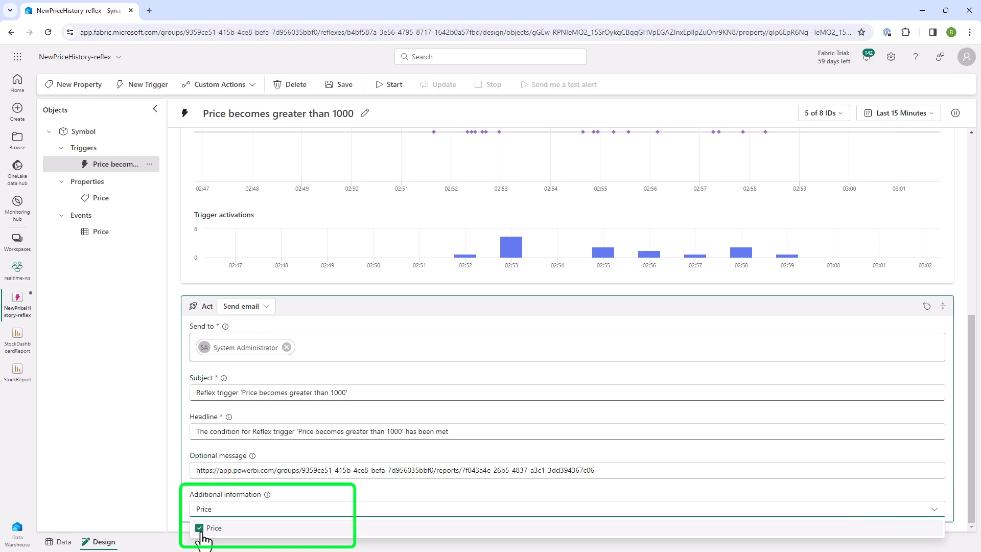
click(316, 506)
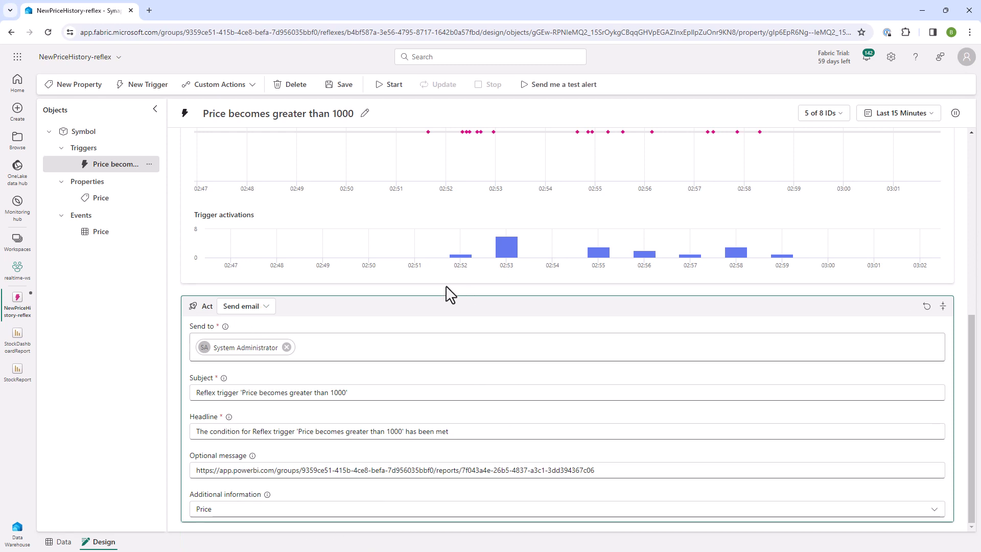
Step: Examine the trigger's available numeric detection conditions and its frequency options for when it fires
scroll(414, 283, up, 1)
scroll(414, 283, up, 3)
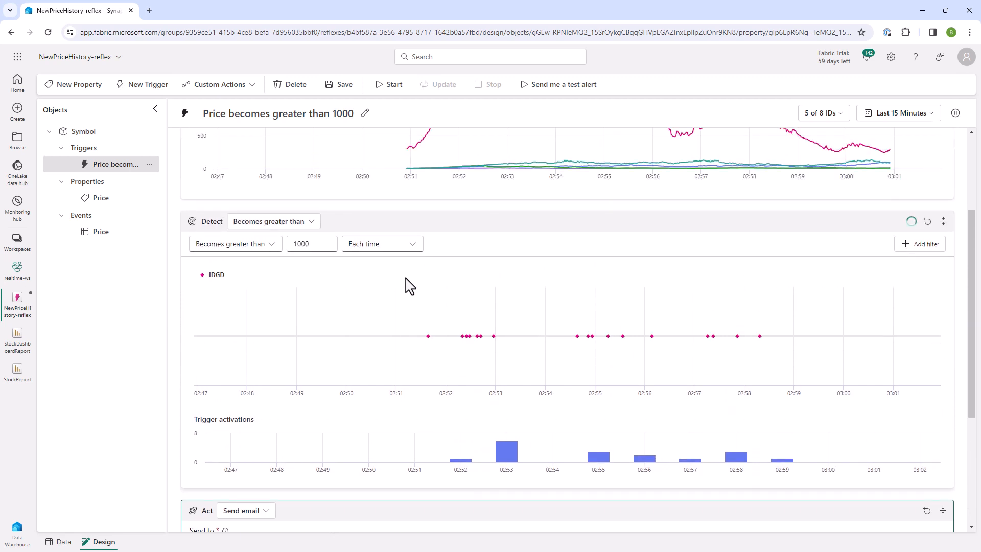
scroll(409, 286, up, 1)
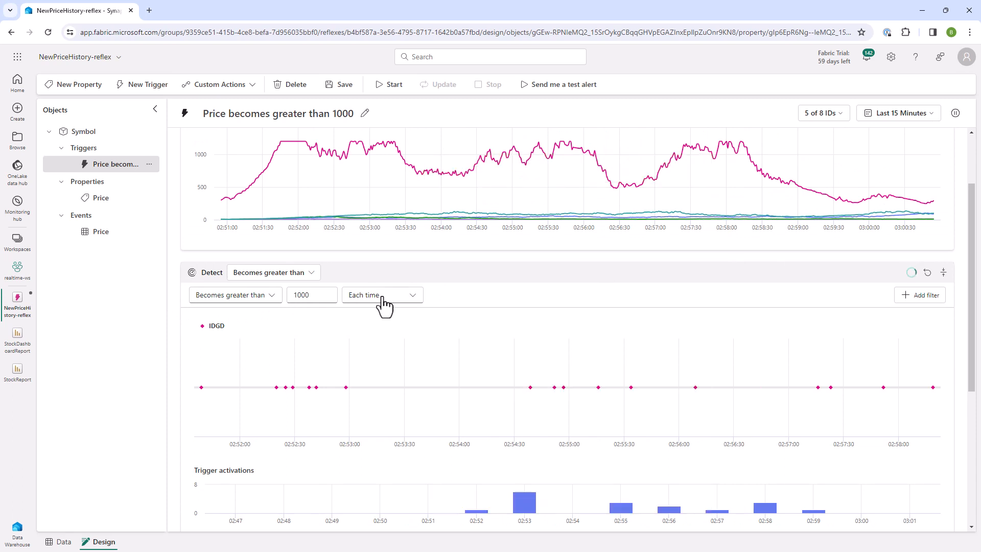
click(307, 274)
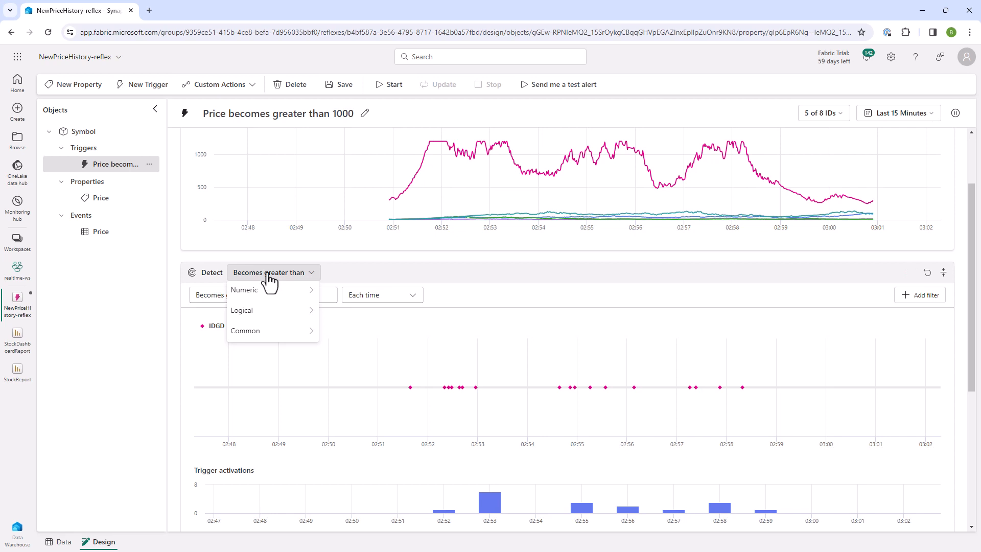
mouse_move(306, 293)
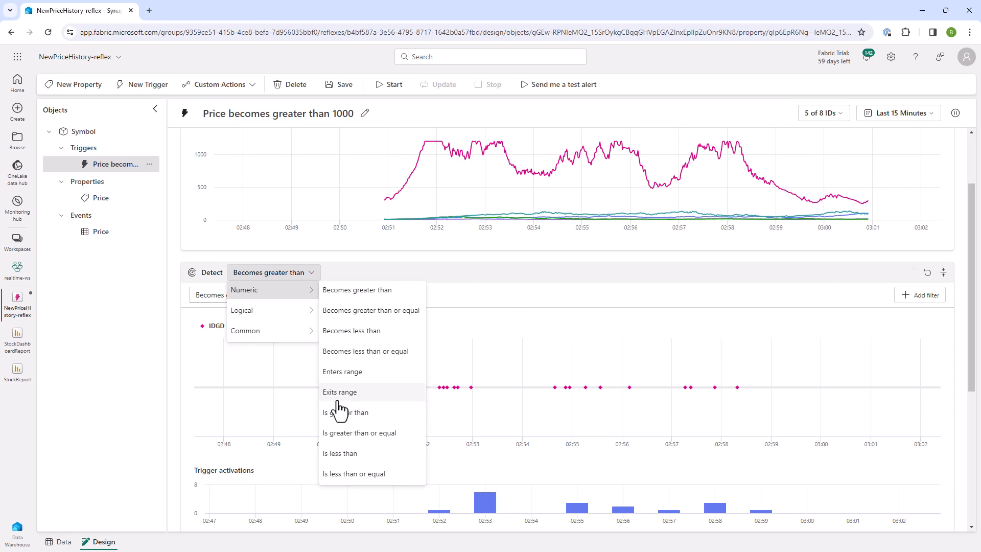
click(439, 287)
scroll(432, 289, down, 1)
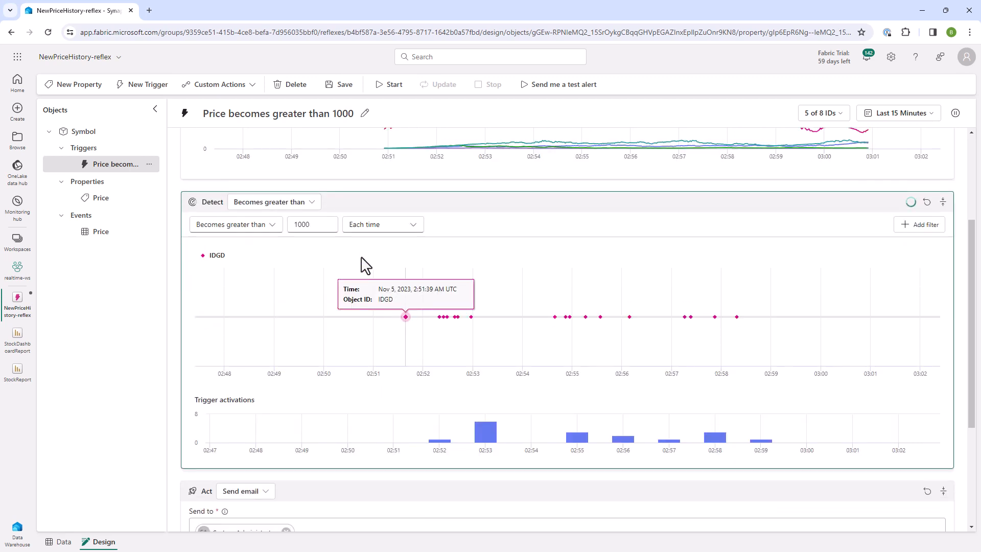
click(377, 224)
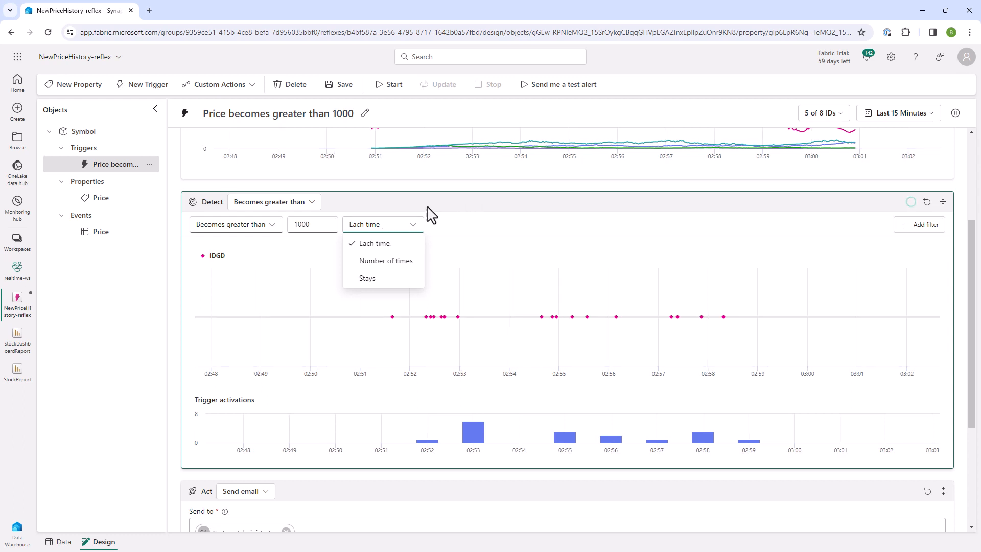
click(122, 271)
Step: Save the pending changes and create a new trigger named "Price bottoms out"
click(146, 89)
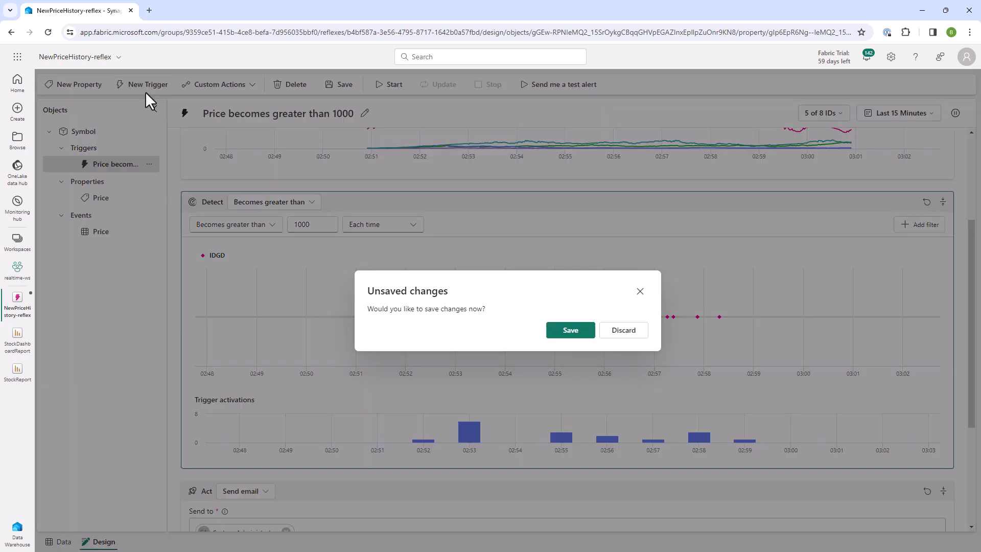
click(567, 332)
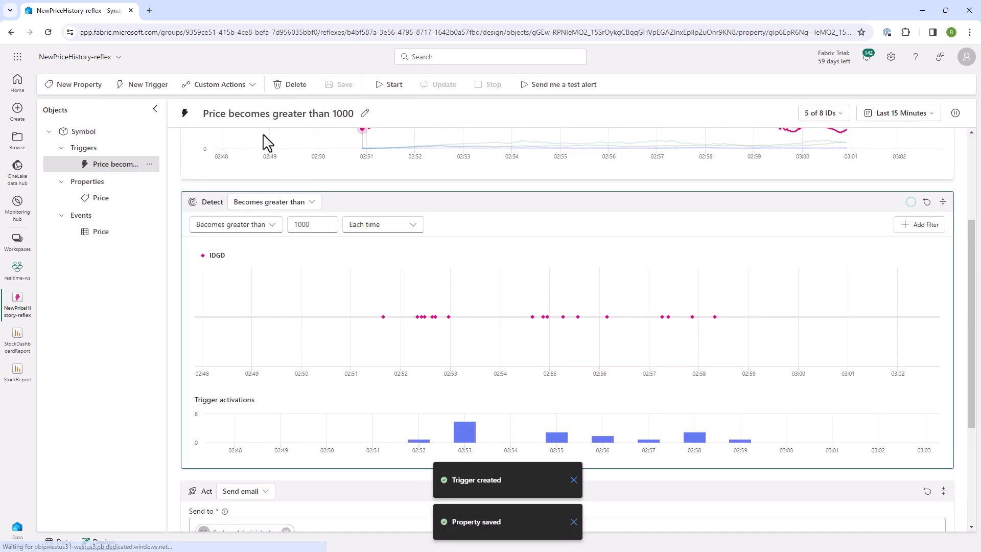
click(252, 115)
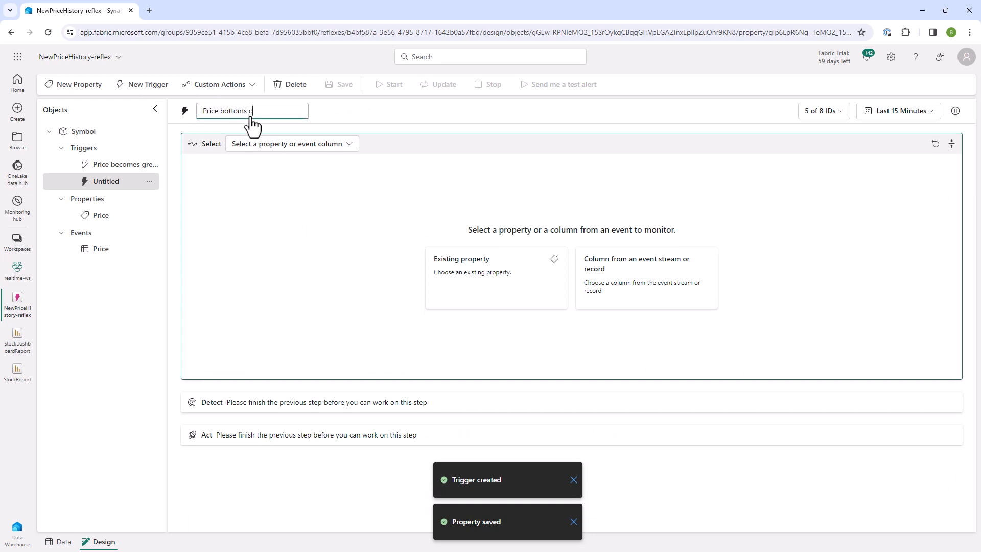
Step: Select the existing Price property as the value the trigger monitors
click(312, 145)
mouse_move(331, 170)
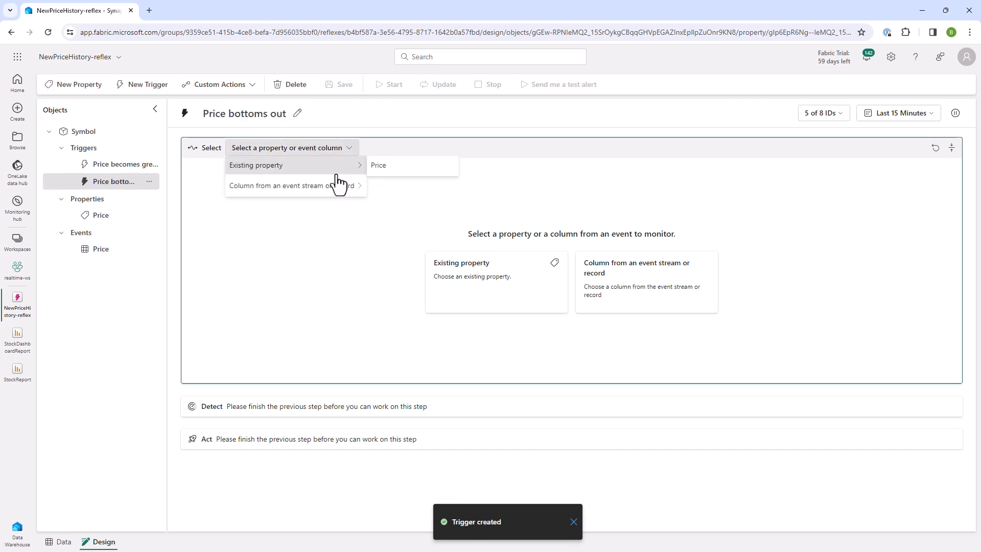
click(383, 167)
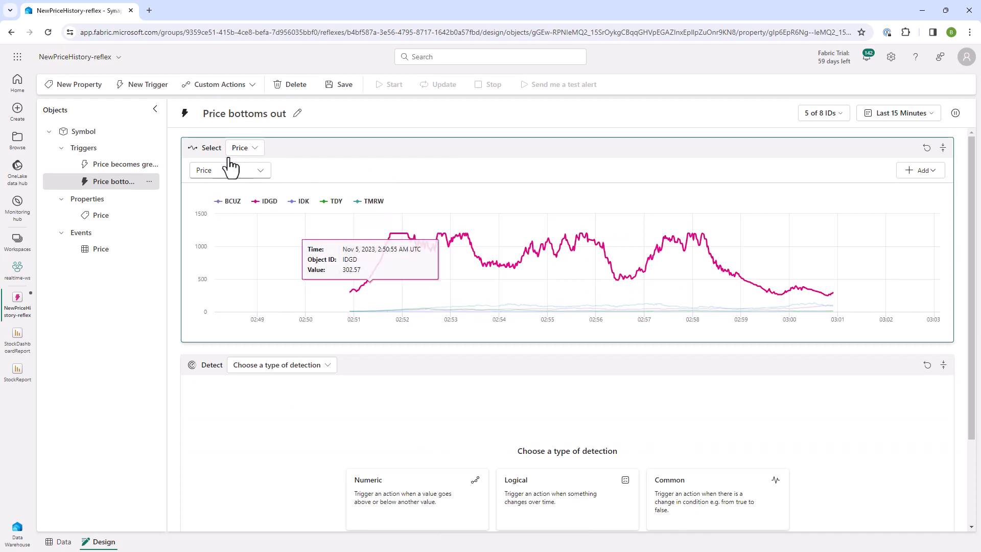
Step: Switch the trigger's monitored value to the Price column from the Price event
click(254, 149)
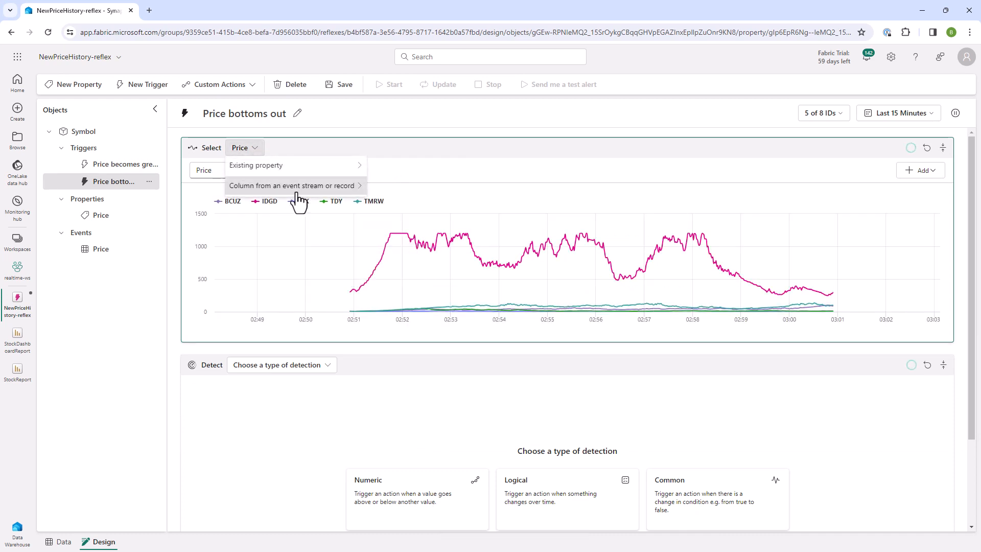
mouse_move(332, 193)
mouse_move(397, 189)
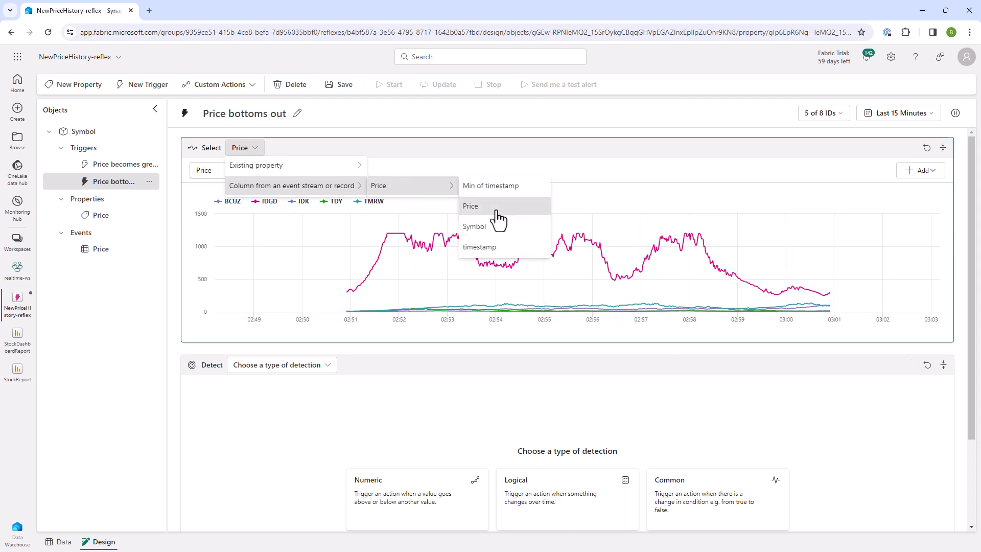
click(471, 207)
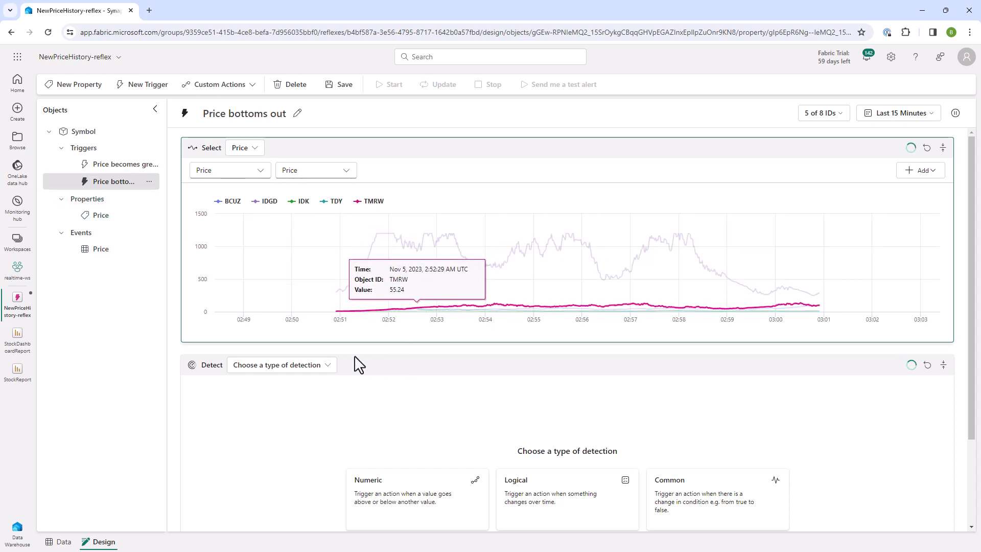
Step: Add a numeric detection that fires each time the price becomes less than or equal to 5
click(295, 372)
mouse_move(287, 386)
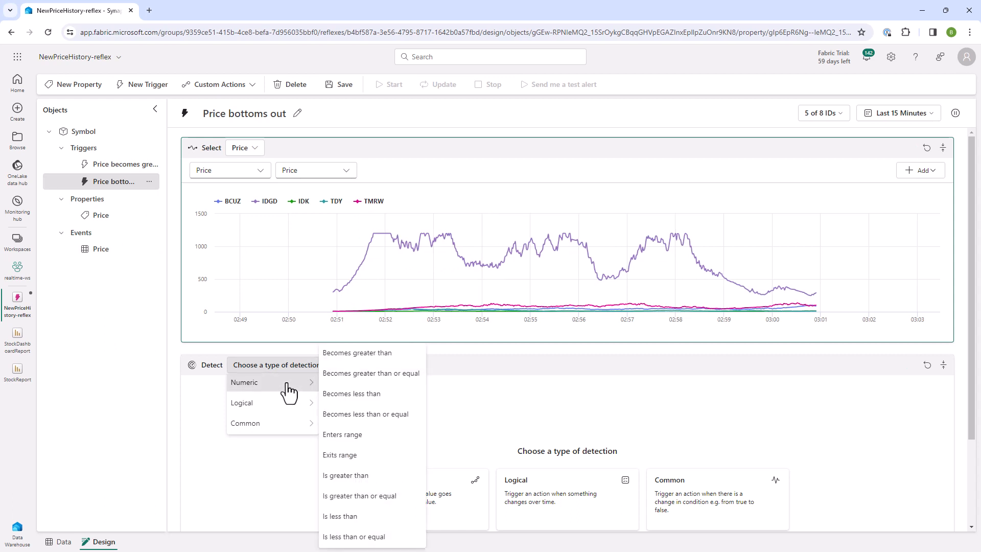
click(364, 414)
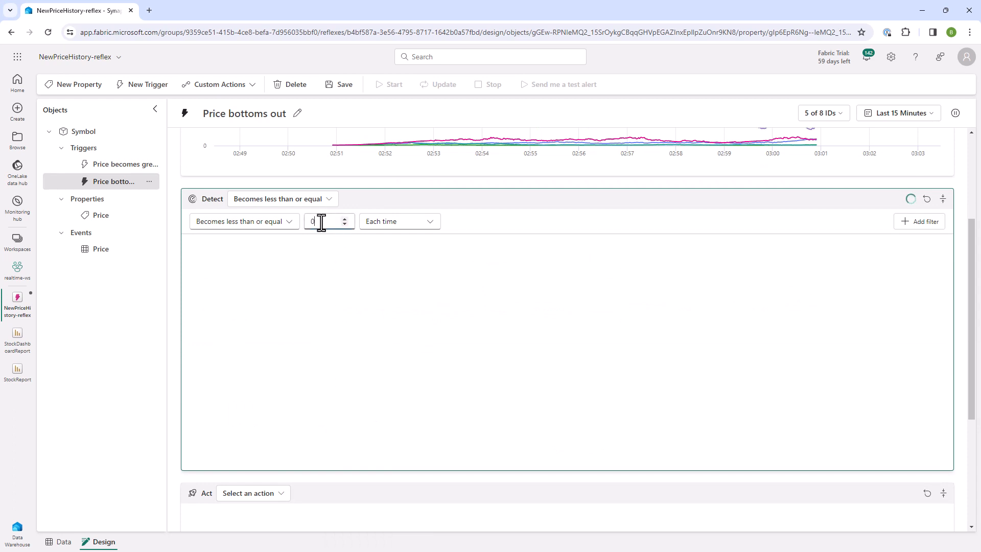
double_click(321, 222)
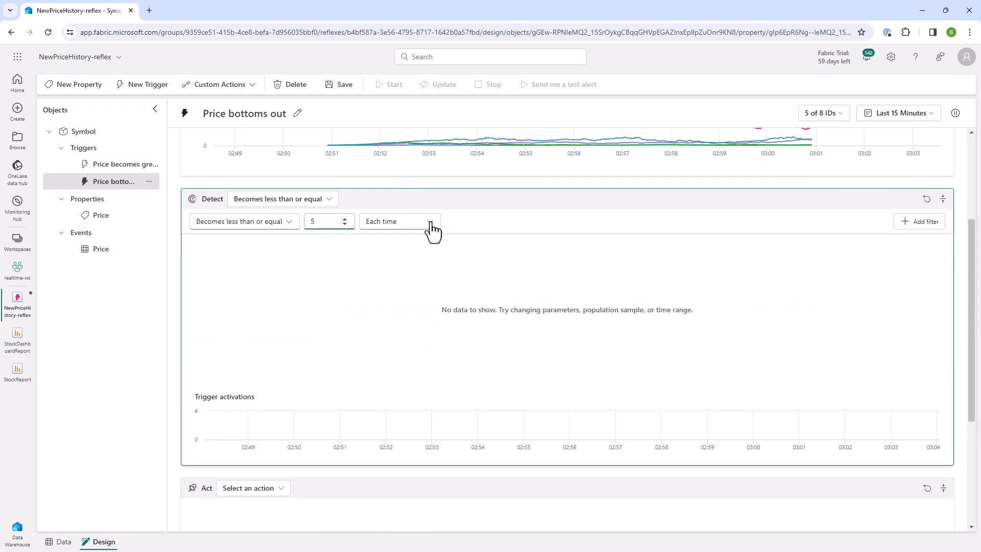
click(418, 233)
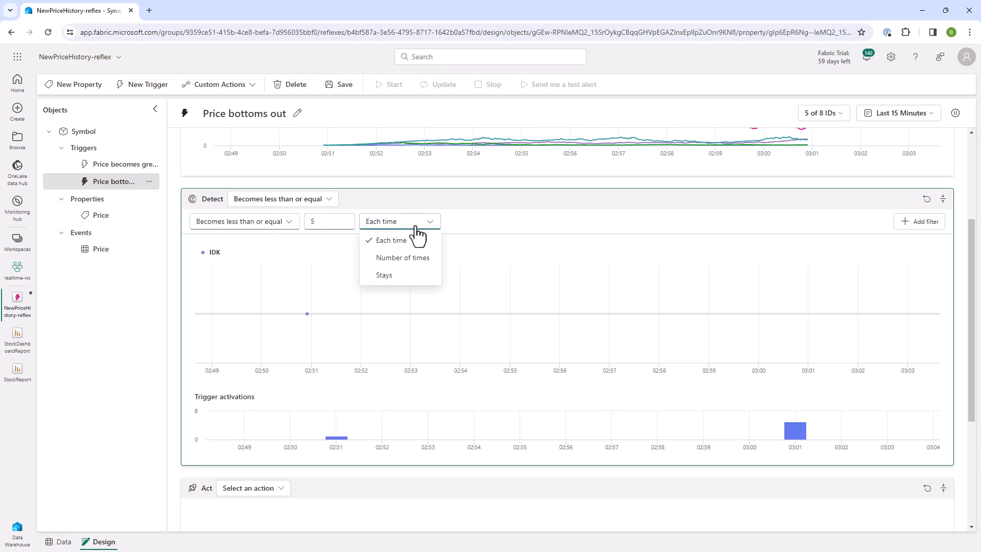
click(417, 229)
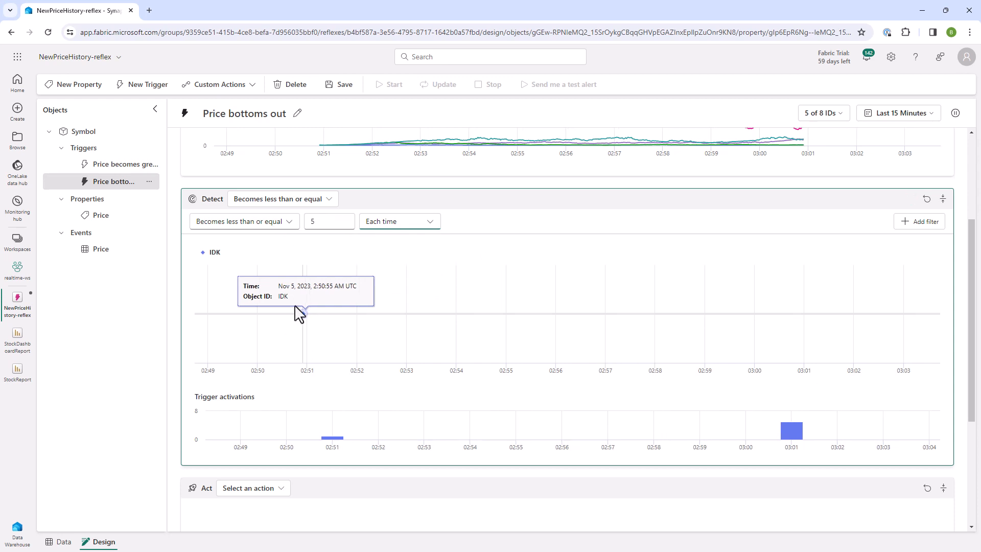
Step: Inspect the detected events and trigger activations over time, and raise the detection threshold to 556
scroll(728, 334, down, 1)
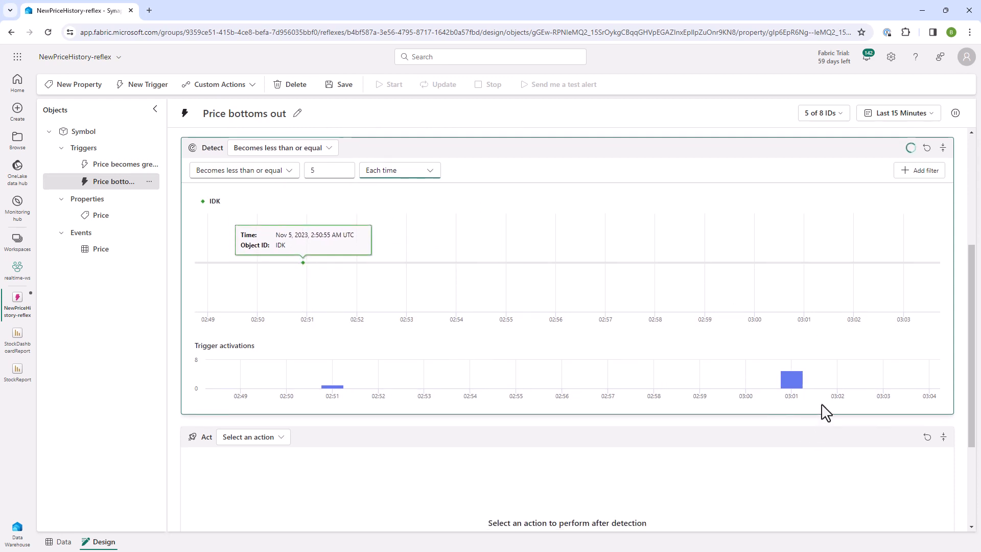
mouse_move(785, 388)
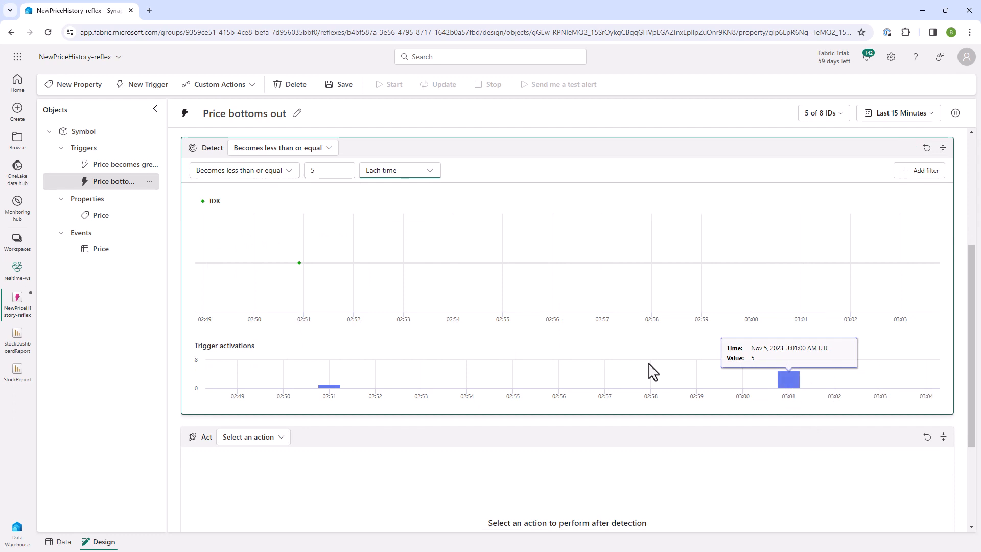
mouse_move(397, 270)
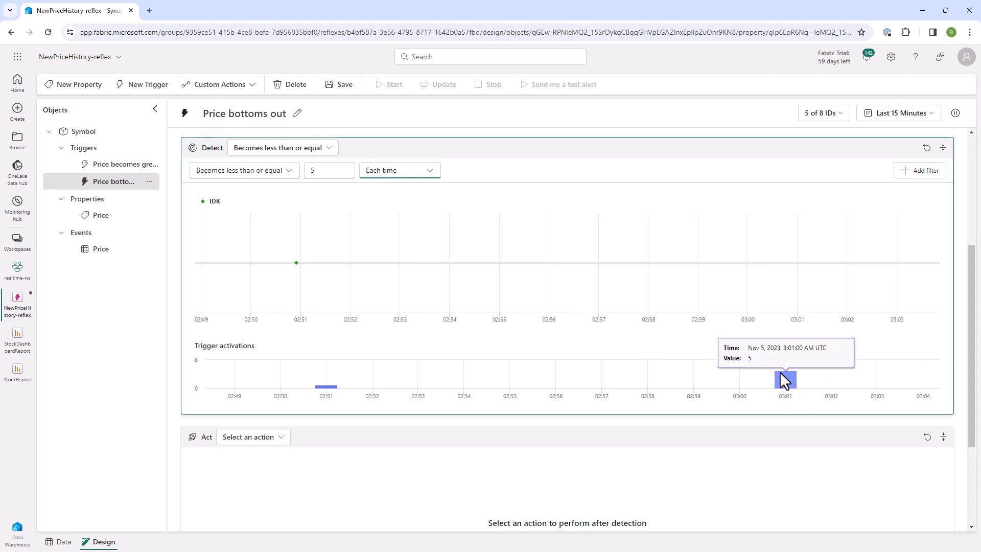
mouse_move(324, 285)
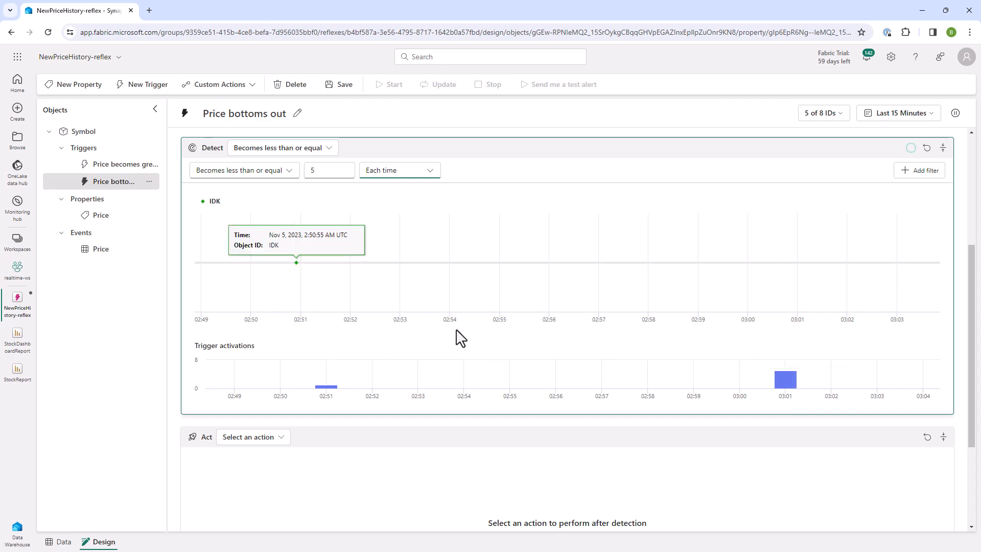
scroll(460, 335, up, 1)
scroll(460, 335, down, 1)
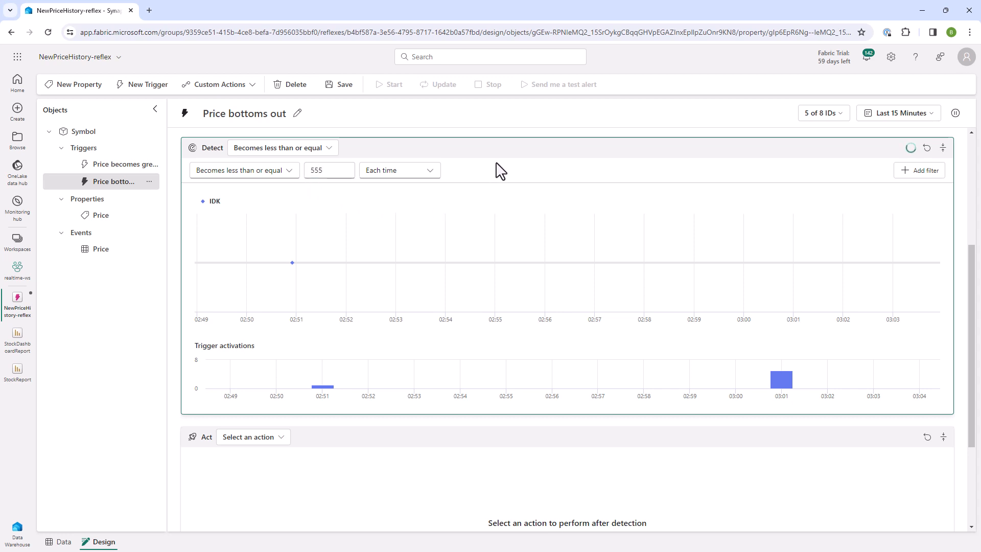
click(345, 168)
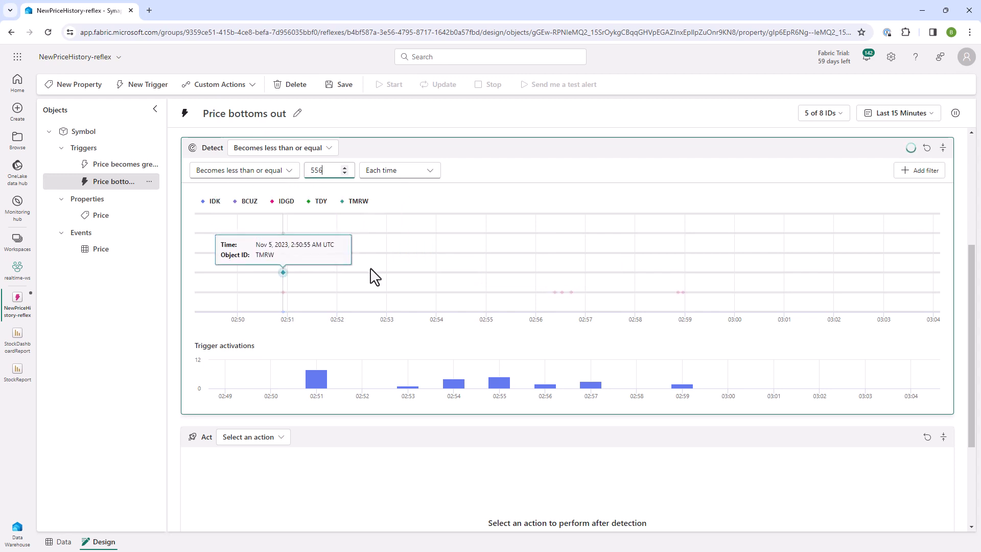
Step: Set the trigger's action to Email and include the Price property as additional information
scroll(370, 276, down, 1)
click(274, 392)
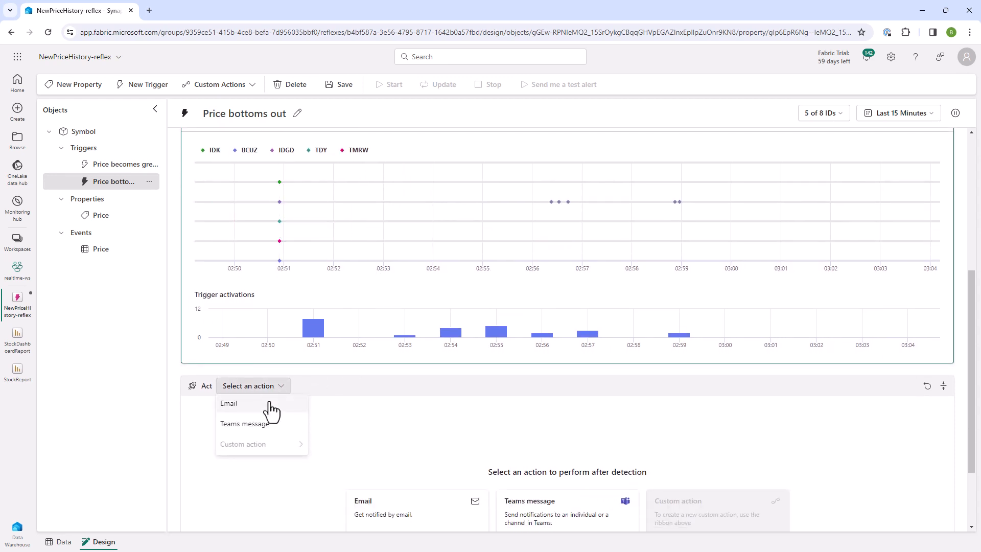
click(270, 407)
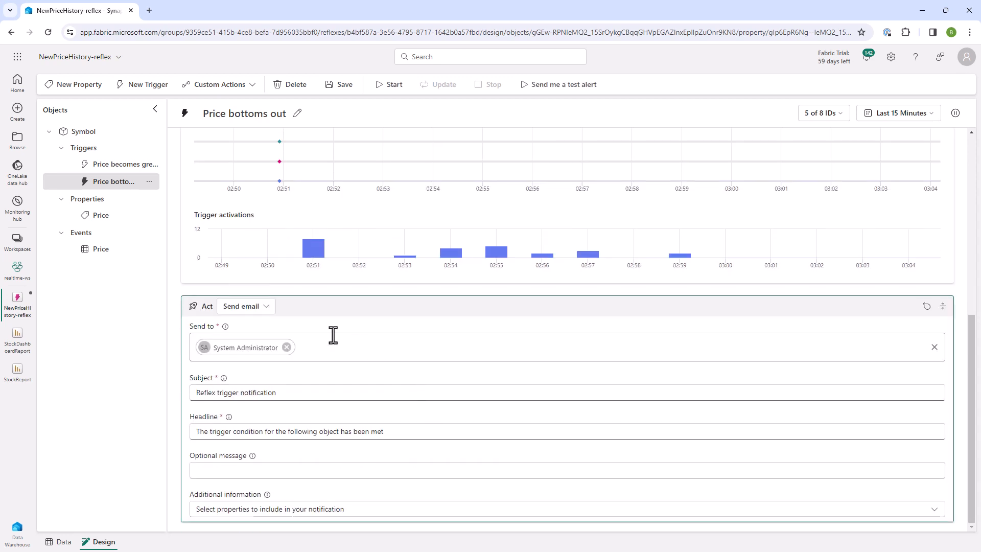
click(224, 510)
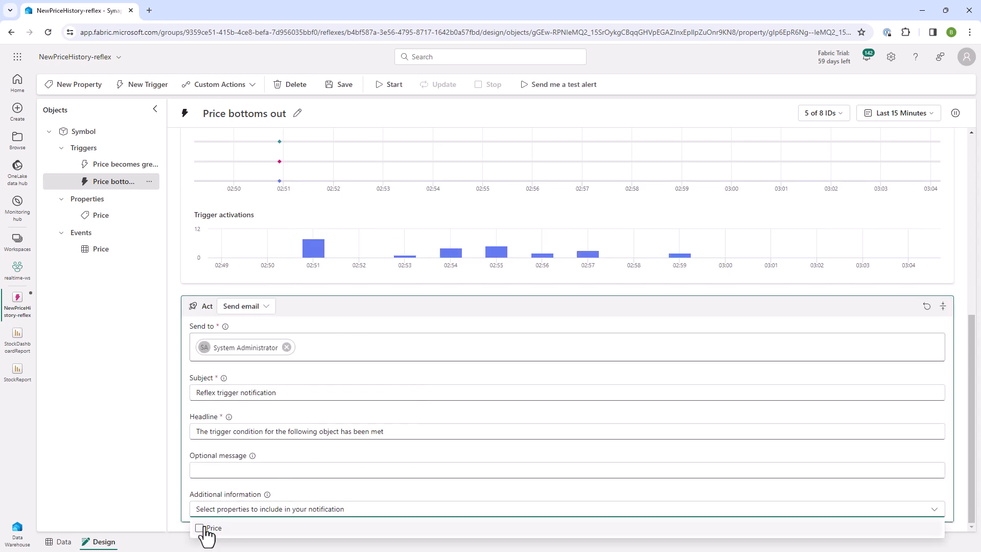
click(199, 528)
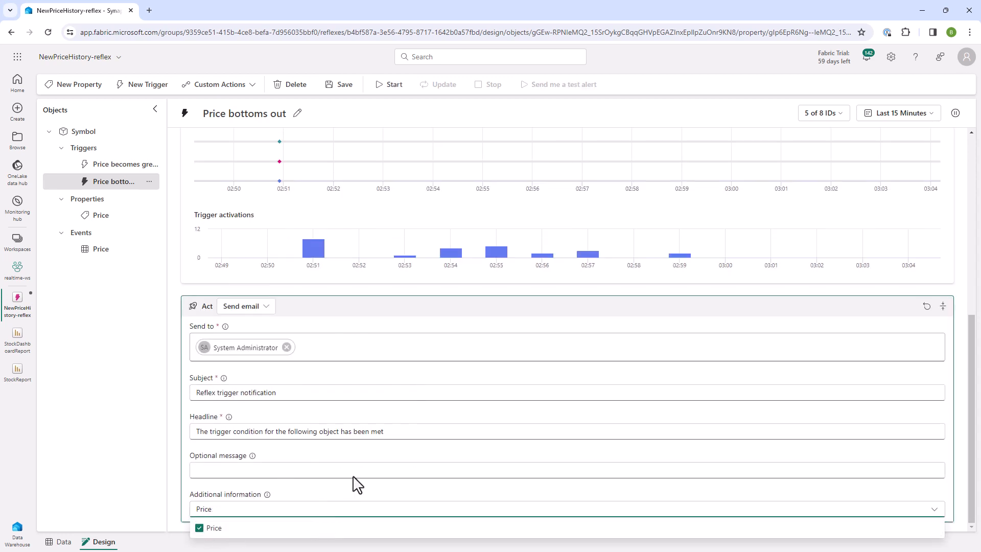
click(380, 378)
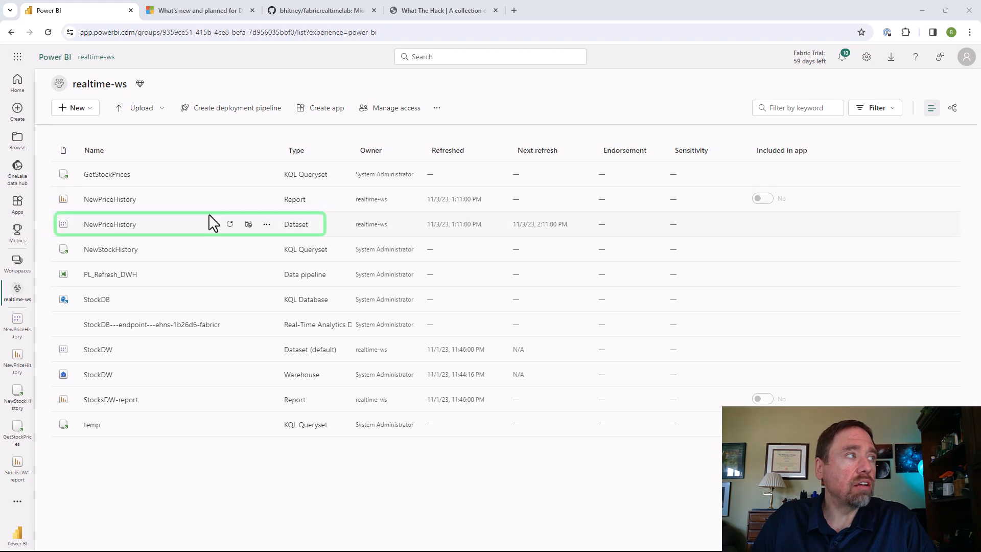
Step: Open the settings of the NewPriceHistory dataset and examine its scheduled refresh and performance optimization options
click(266, 225)
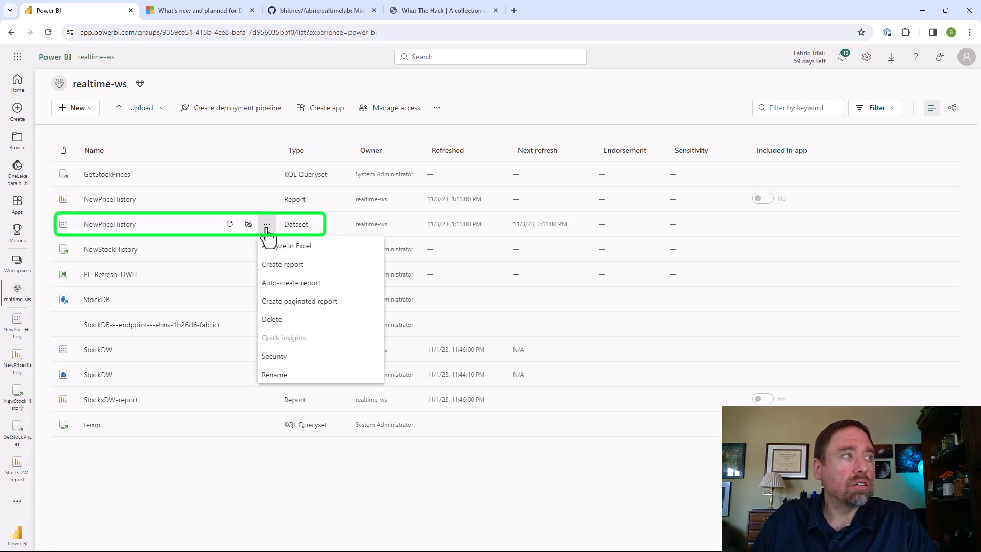
click(319, 413)
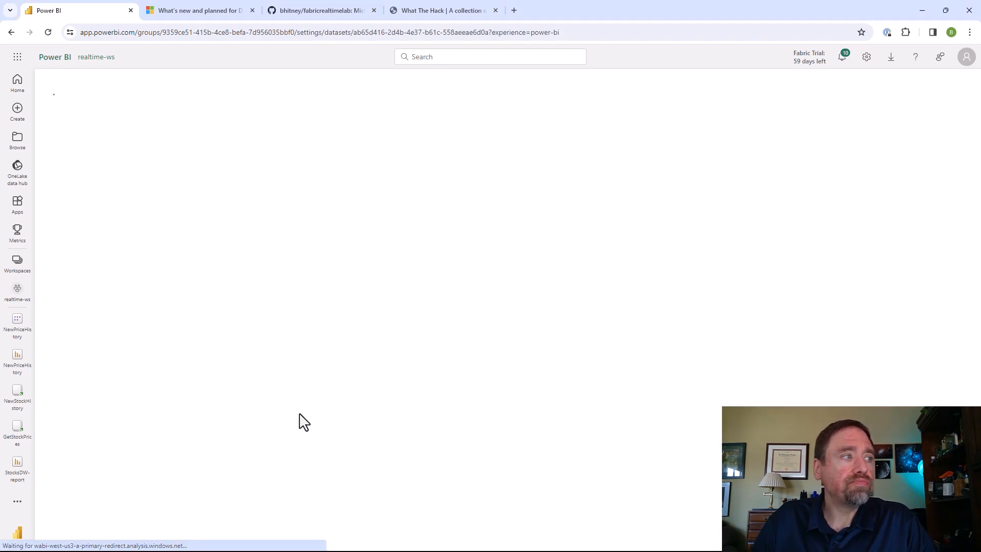
scroll(324, 362, down, 1)
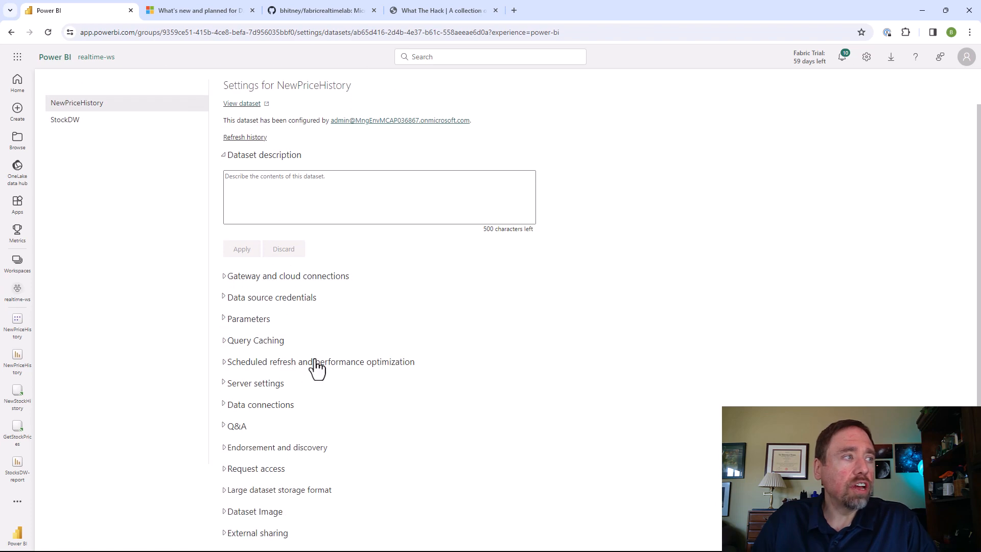
click(310, 364)
scroll(318, 372, down, 3)
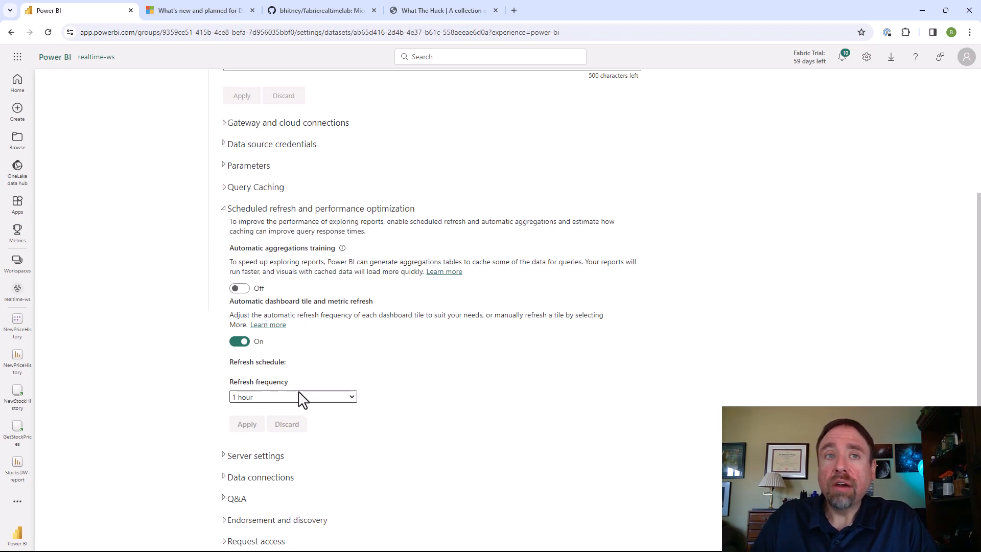
Step: Open the tenant settings in the Admin portal and expand the Data Activator (preview) setting
scroll(586, 219, up, 4)
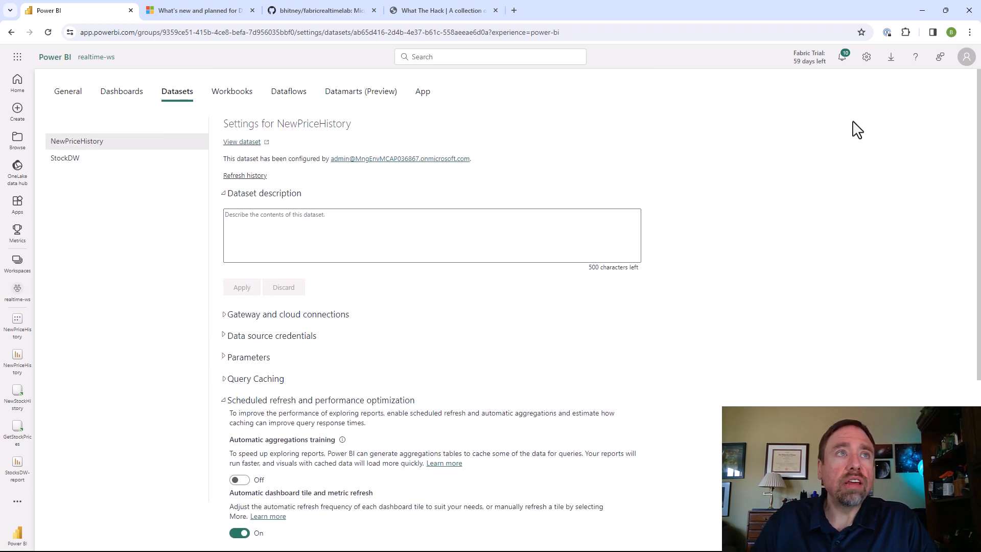
click(866, 58)
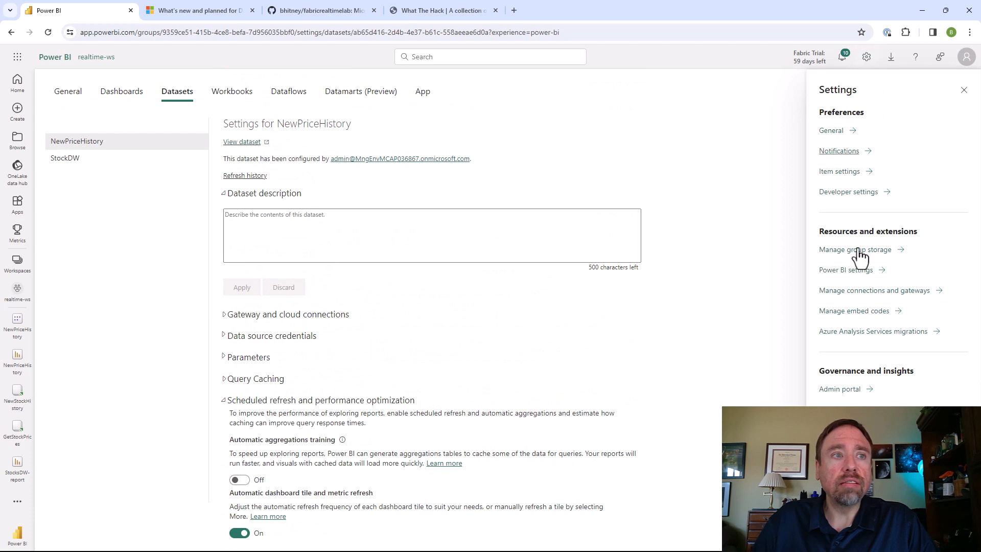
click(841, 391)
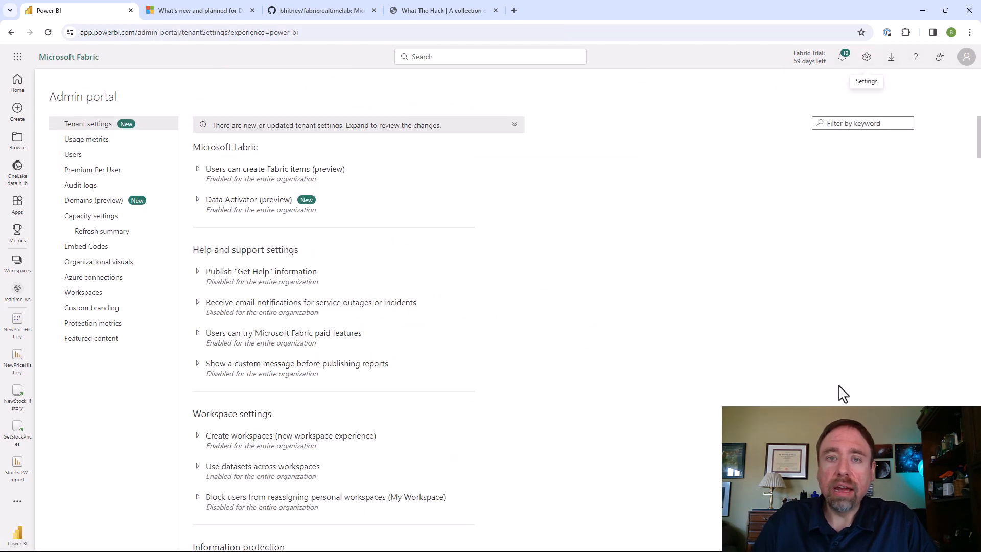
click(221, 207)
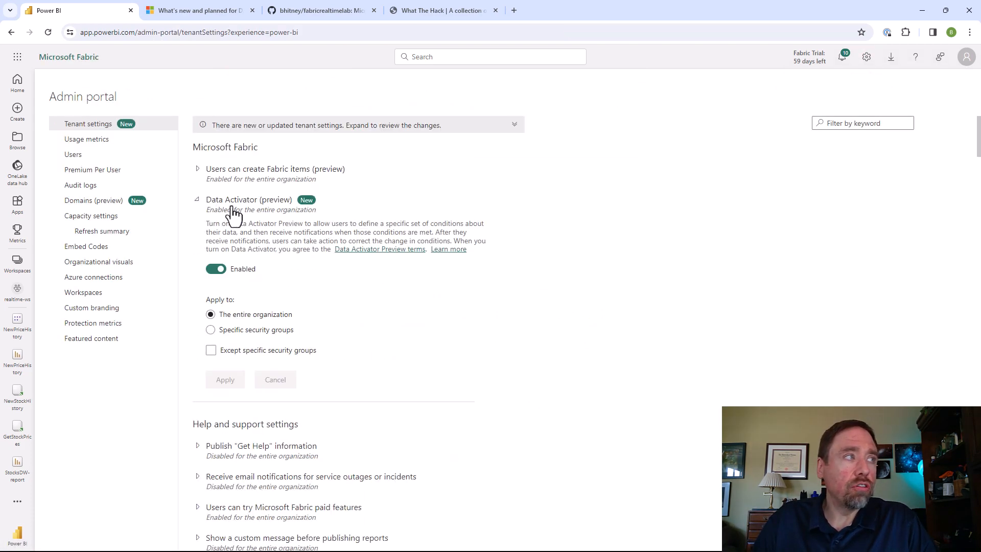